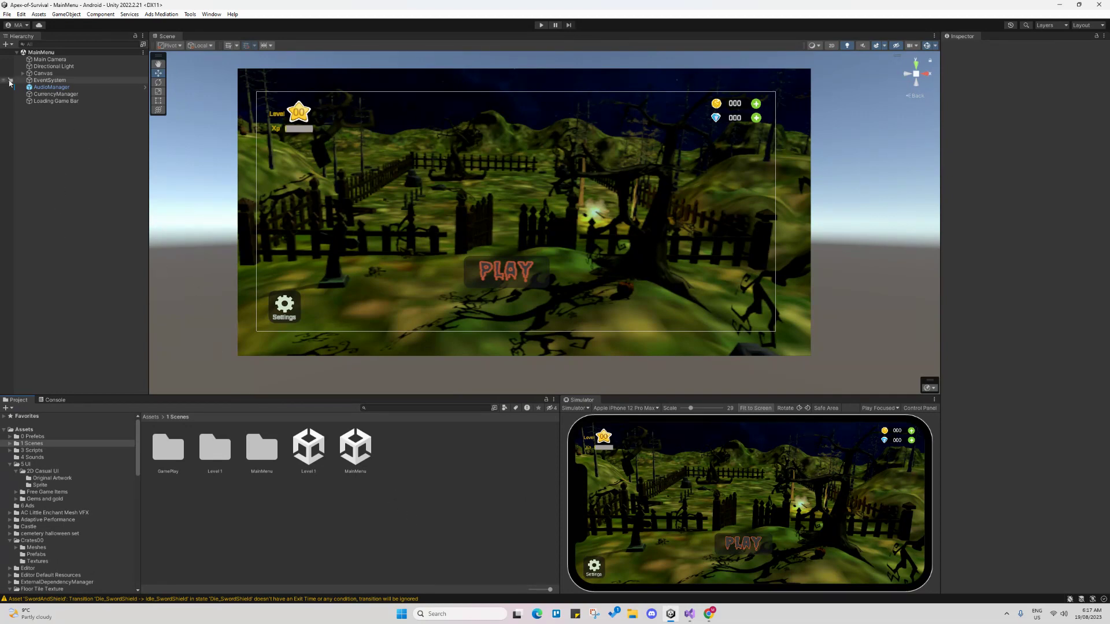
Run the MainMenu scene in Play mode and expand DontDestroyOnLoad in the hierarchy to view the persistent managers
left_click(541, 25)
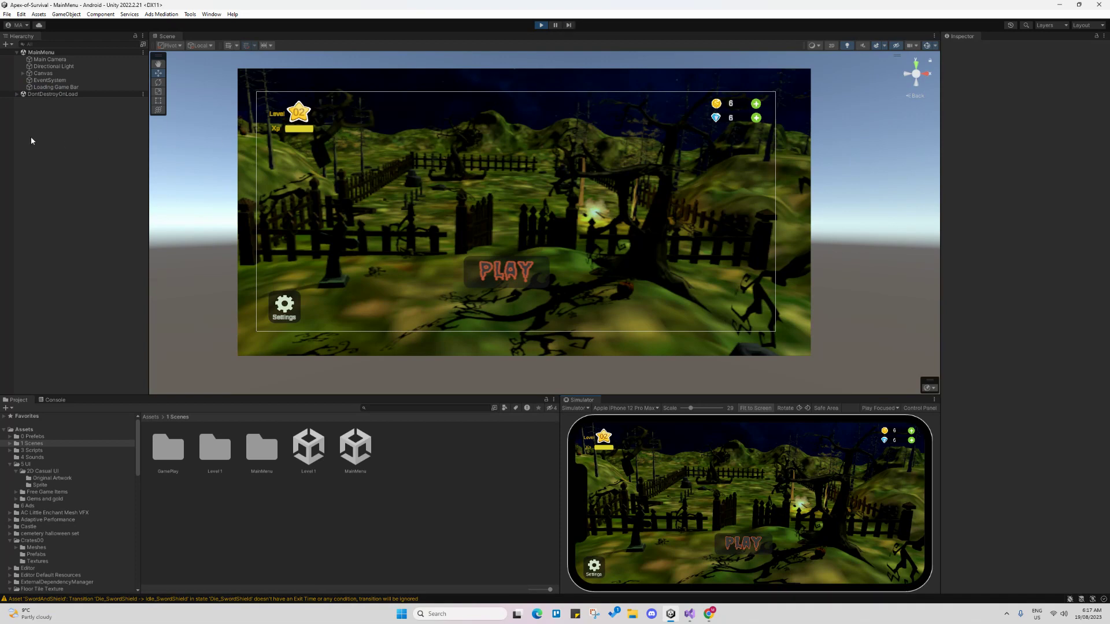
left_click(17, 94)
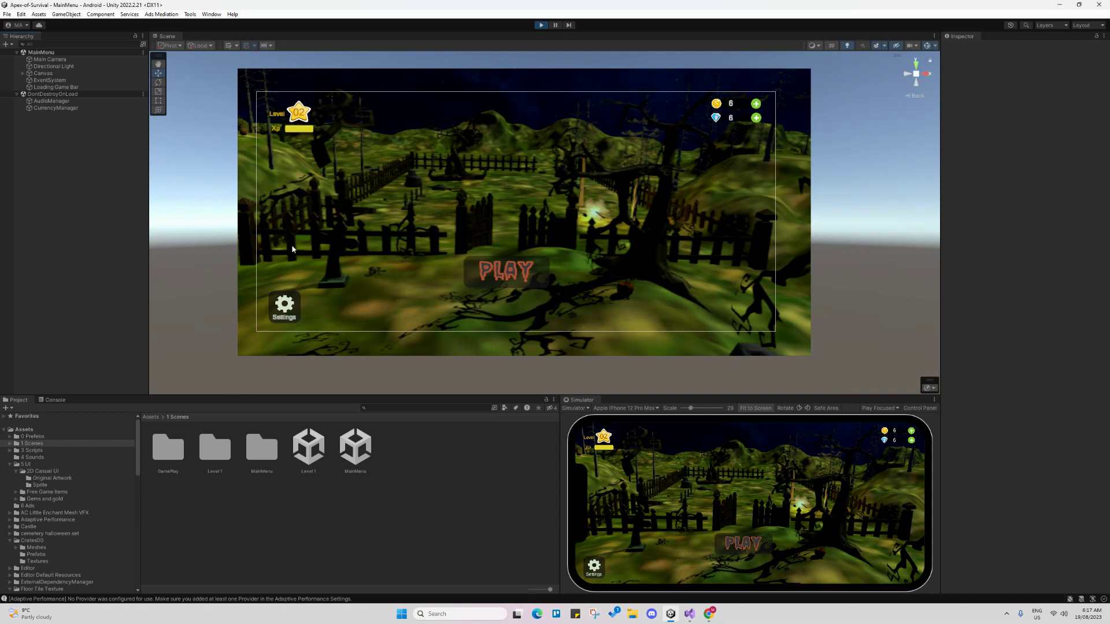
left_click(417, 304)
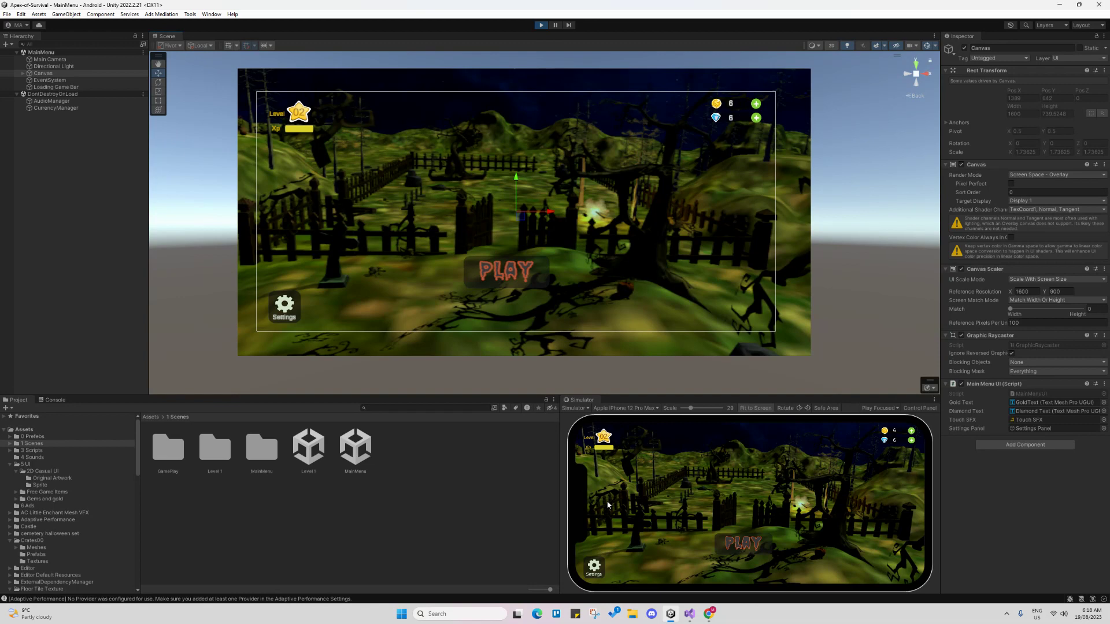
Lower the computer's sound volume and return to the running game
left_click(1058, 614)
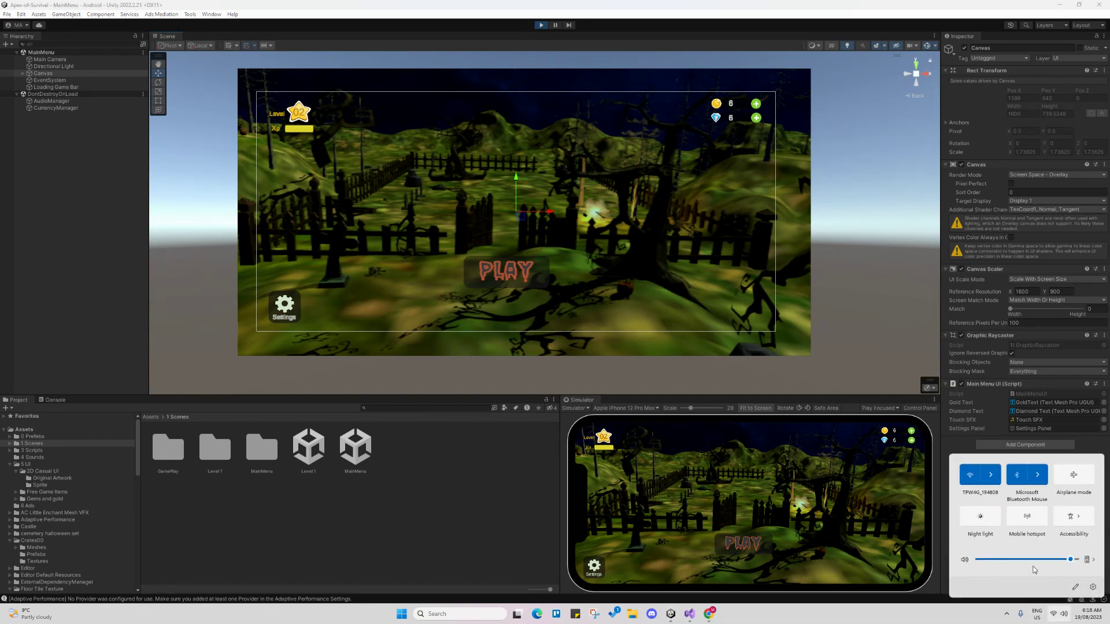
left_click_drag(1034, 561, 1008, 561)
left_click(693, 512)
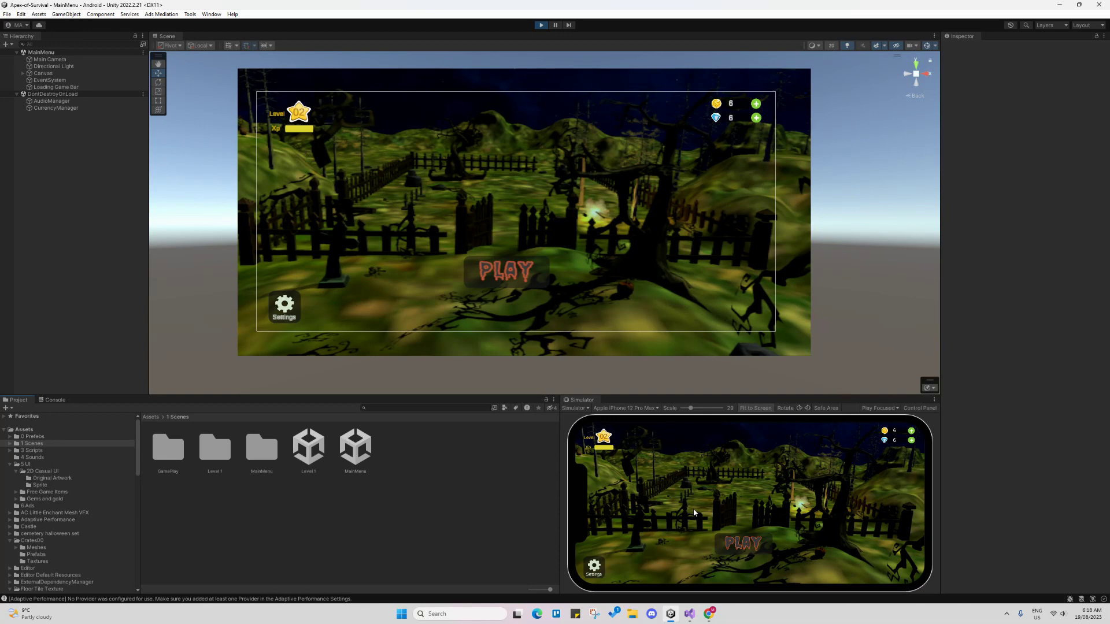
Change the simulated device to Apple iPhone 13 Pro Max
left_click(626, 408)
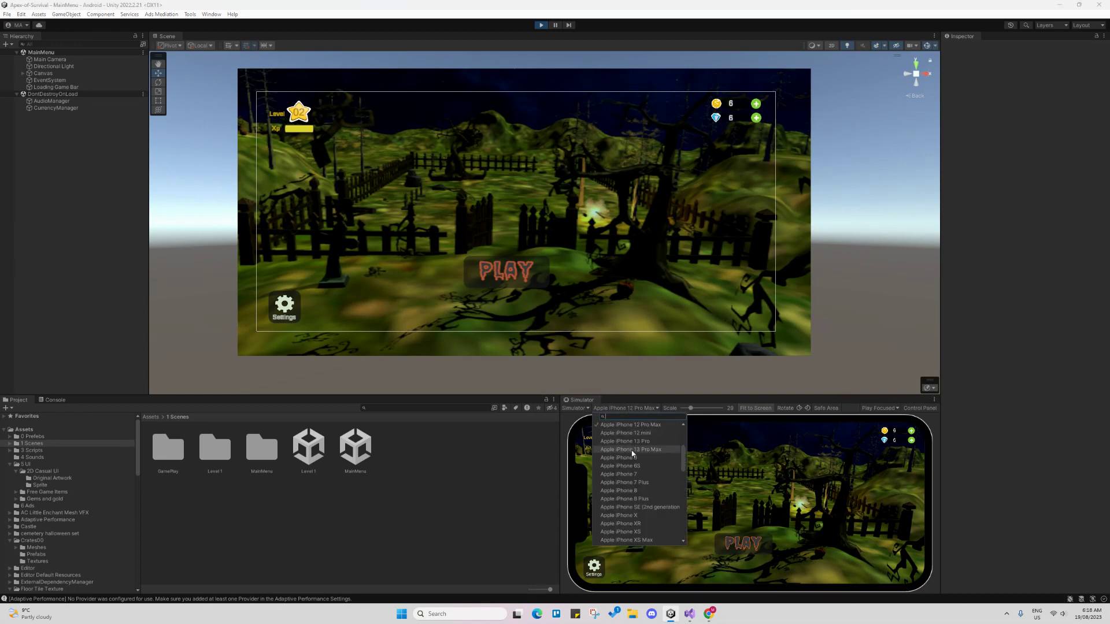
scroll(636, 454, "down", 15)
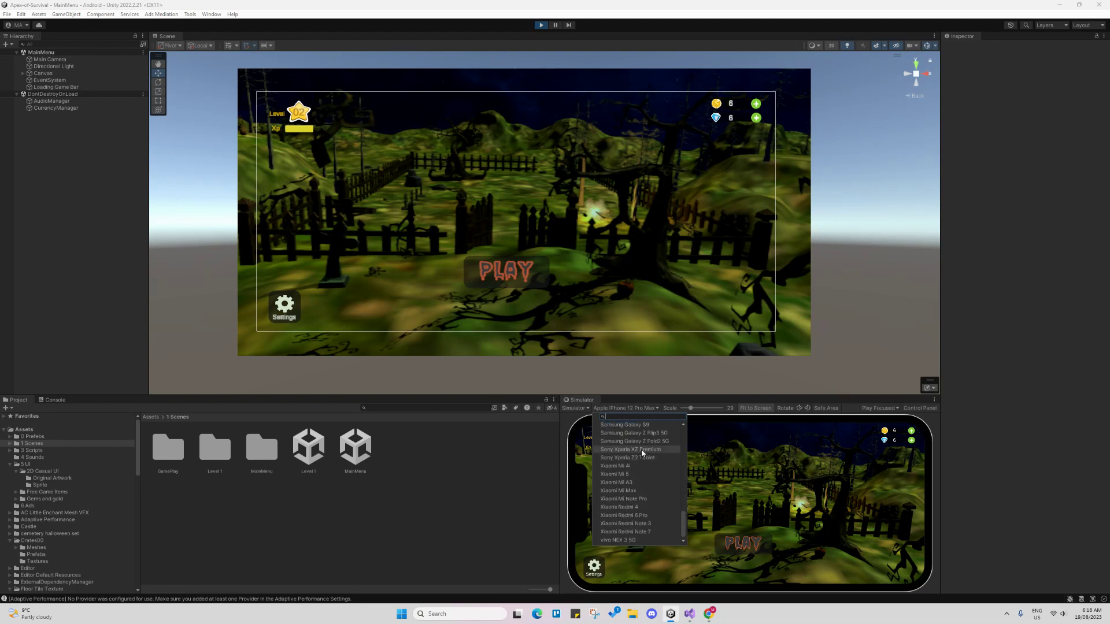
scroll(646, 463, "up", 15)
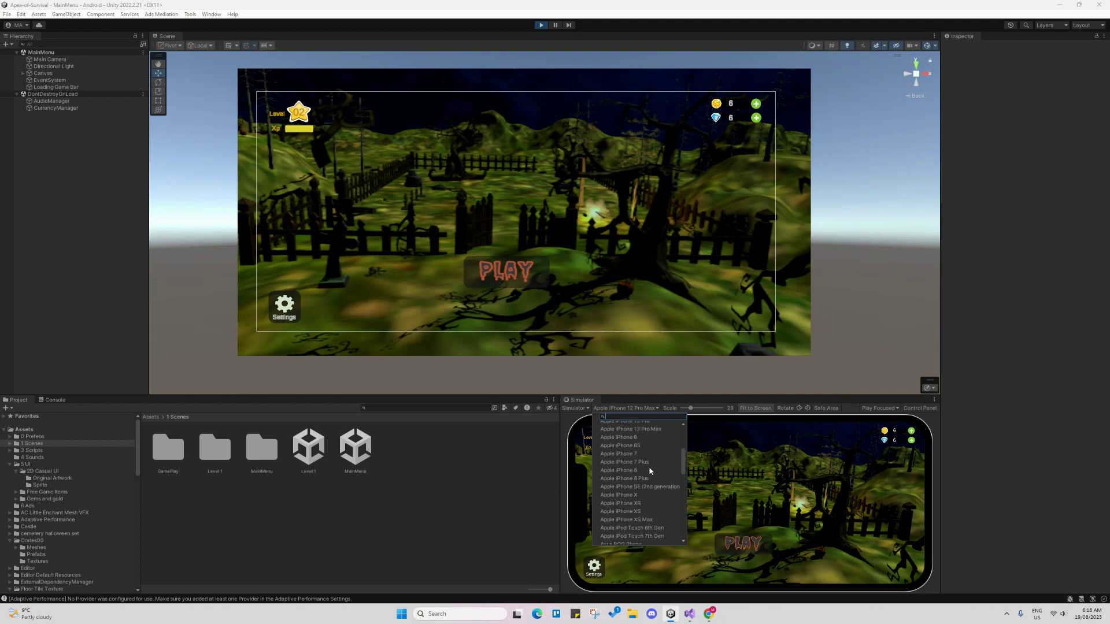
scroll(647, 471, "up", 3)
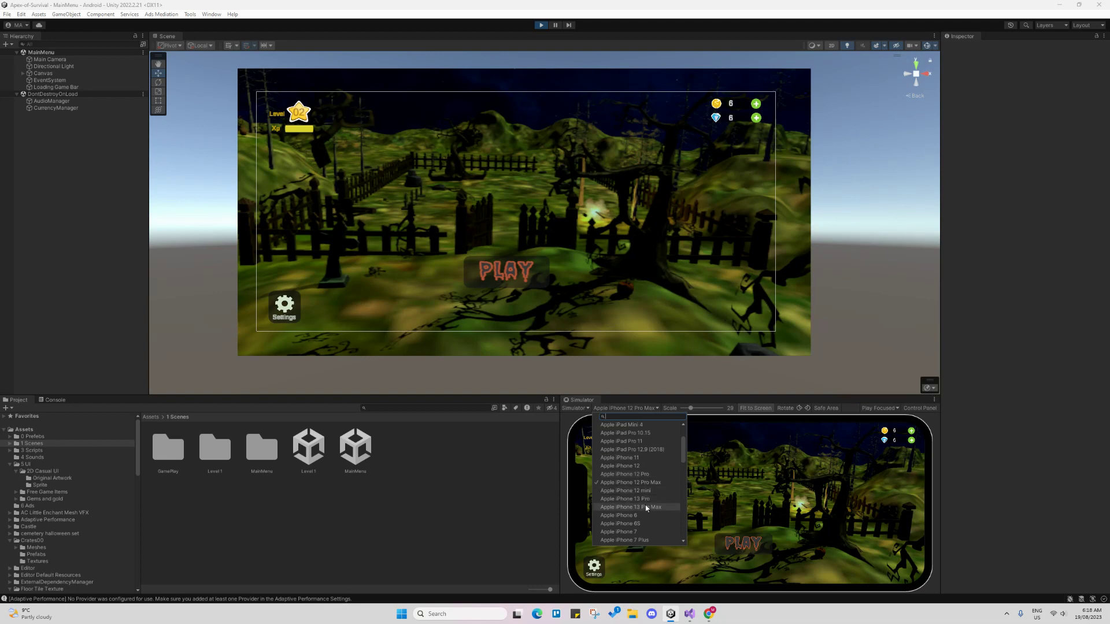
left_click(646, 507)
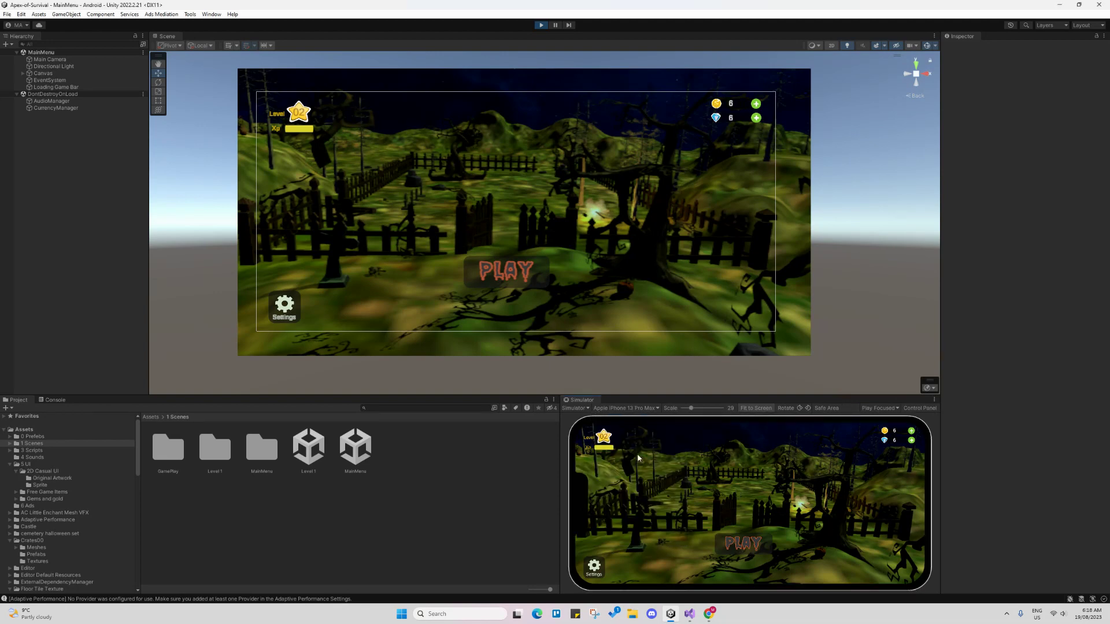
left_click(626, 408)
scroll(639, 480, "down", 3)
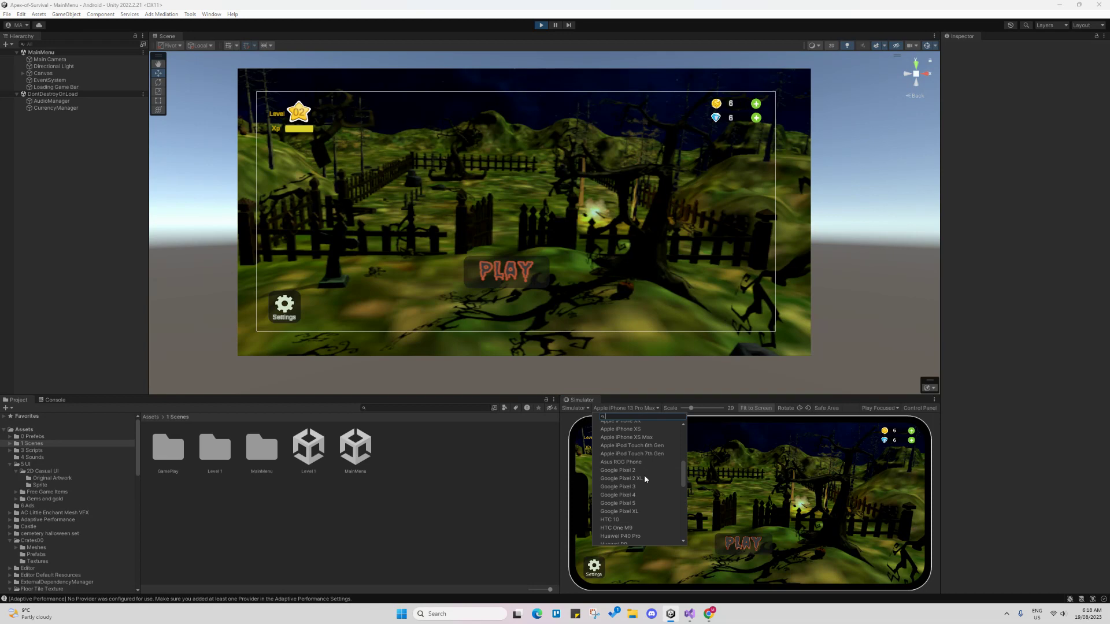
left_click(765, 451)
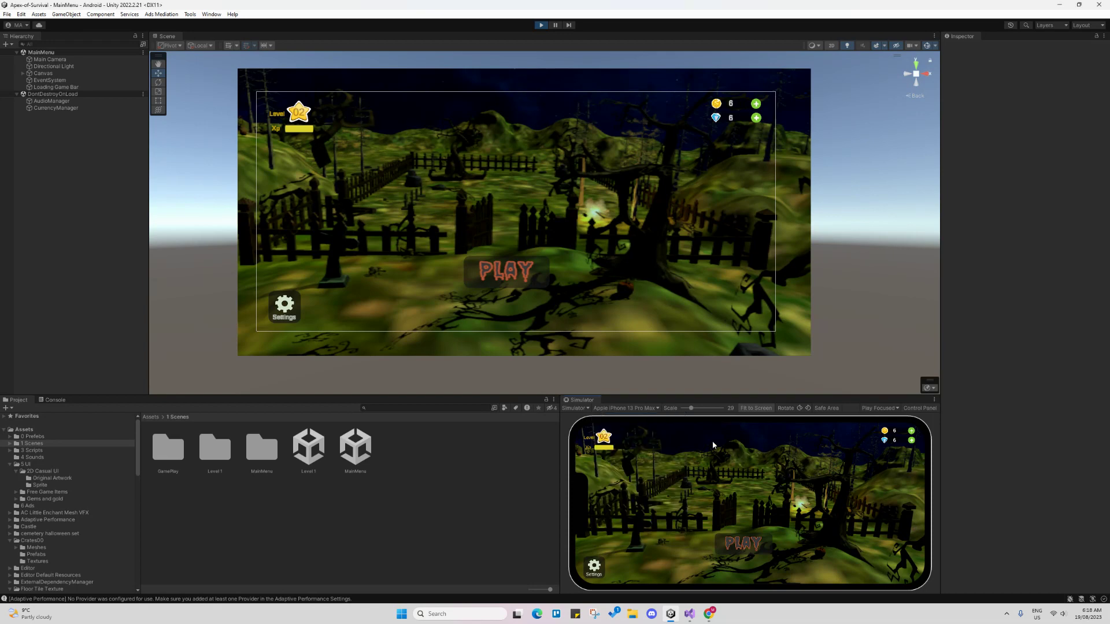
Test the Feedback link in the game's settings panel, and return from the browser to Unity
left_click(600, 570)
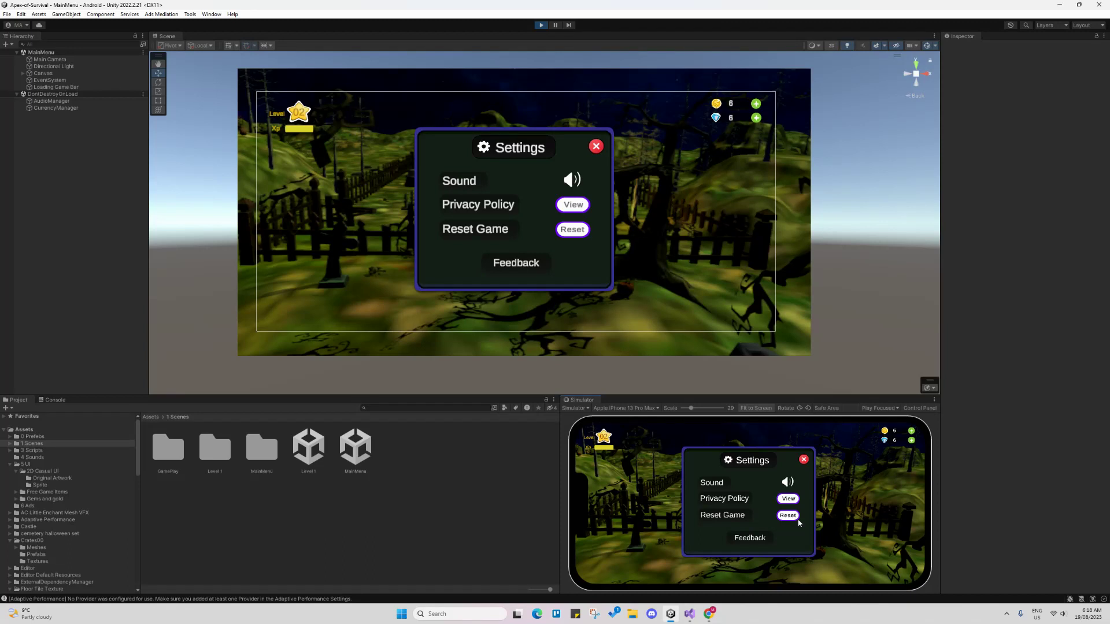
left_click(753, 537)
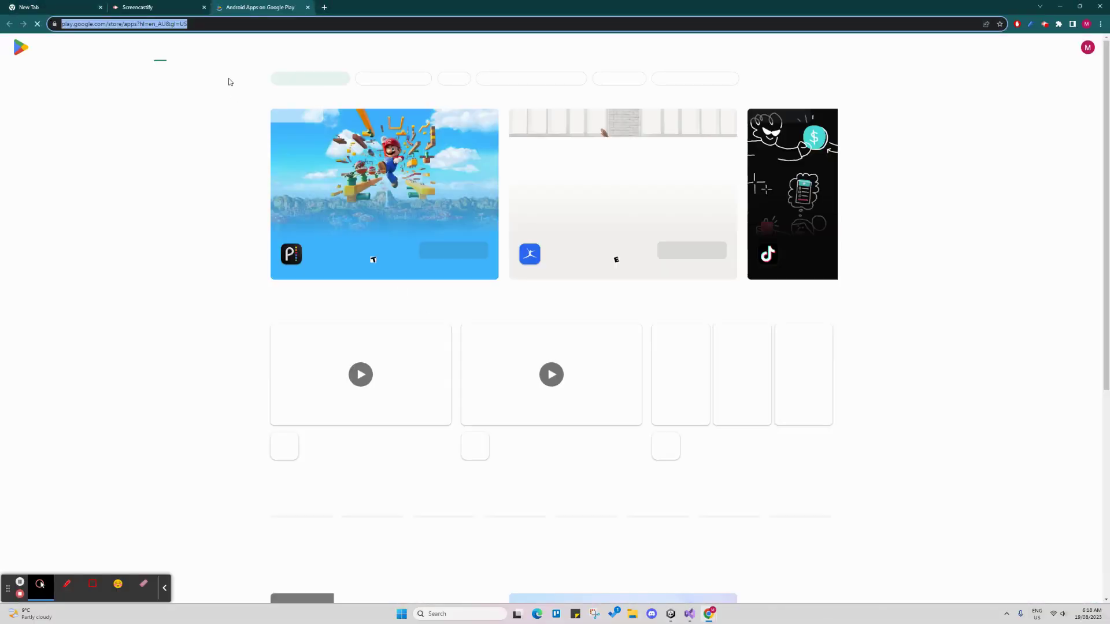
left_click(144, 6)
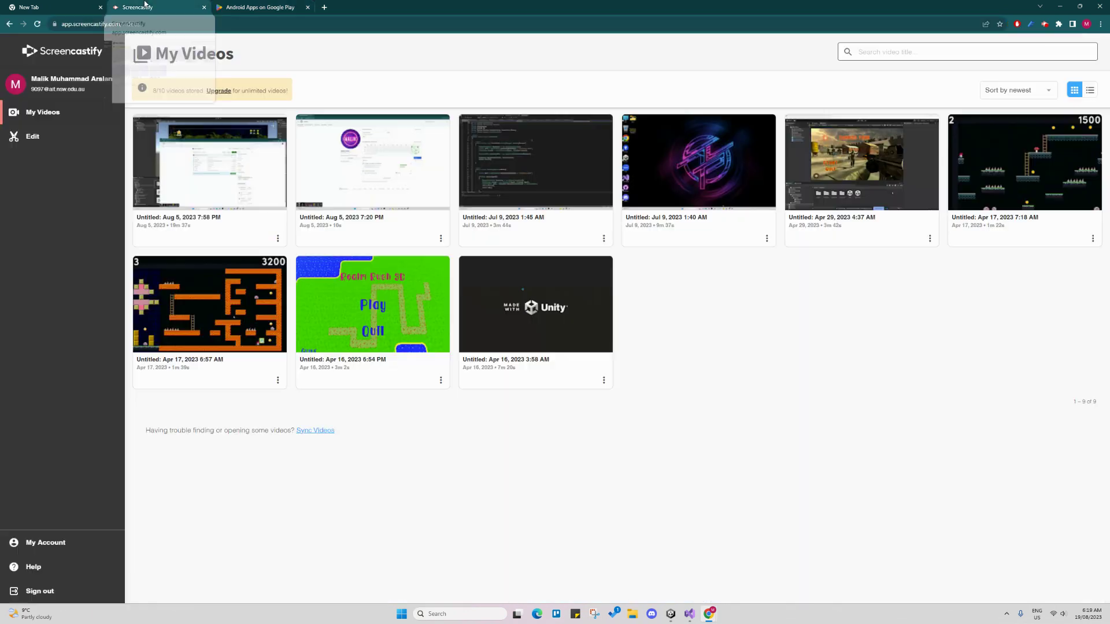
left_click(62, 5)
left_click(670, 614)
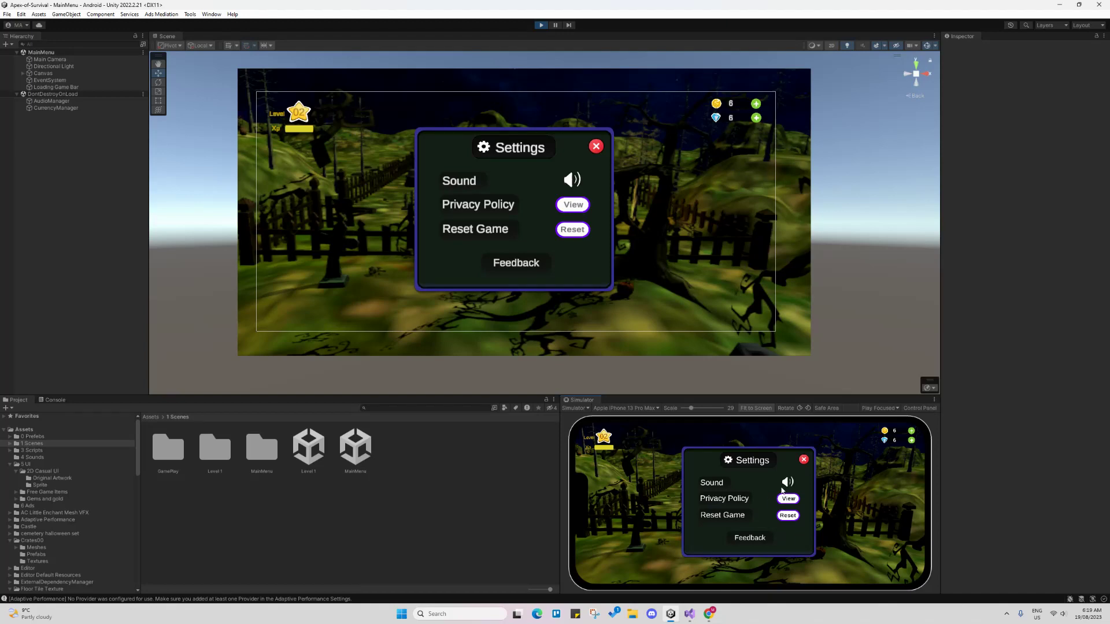
Close the game's settings panel and start playing Level 1 from the main menu
left_click(803, 460)
left_click(745, 544)
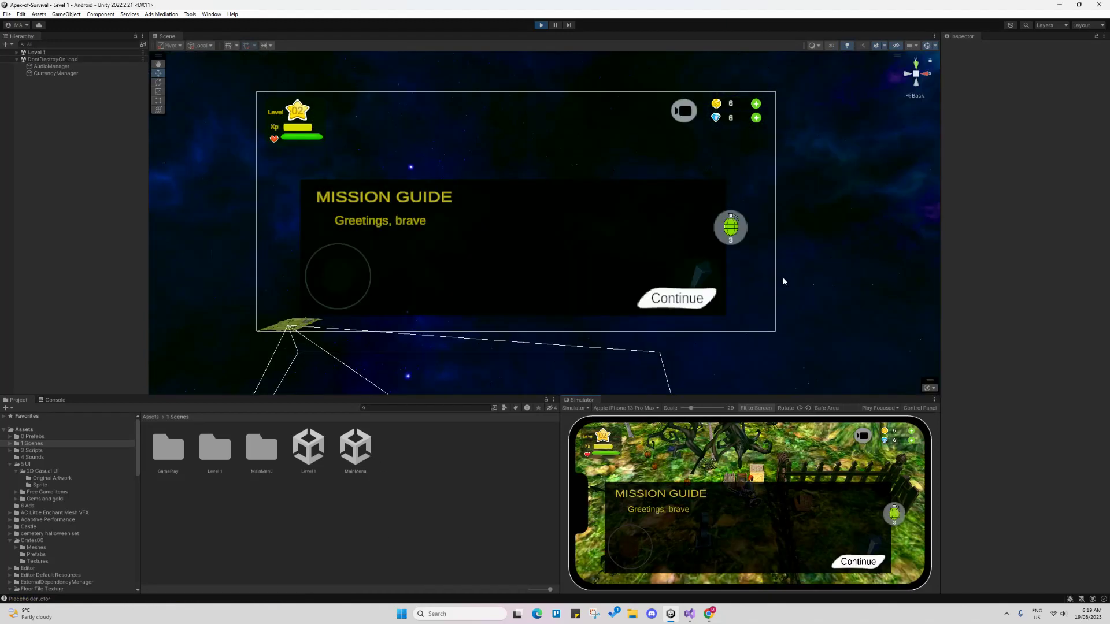
Expand Level 1 and its Canvas in the hierarchy, and inspect the Dialogue Box object's script lines
left_click(17, 52)
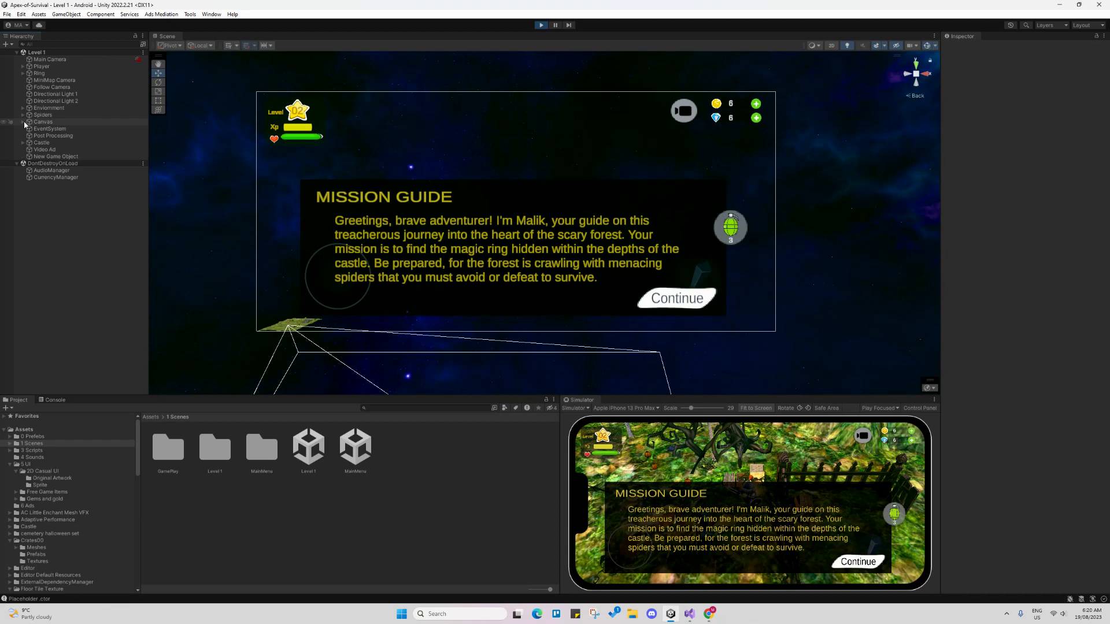
left_click(23, 122)
left_click(42, 122)
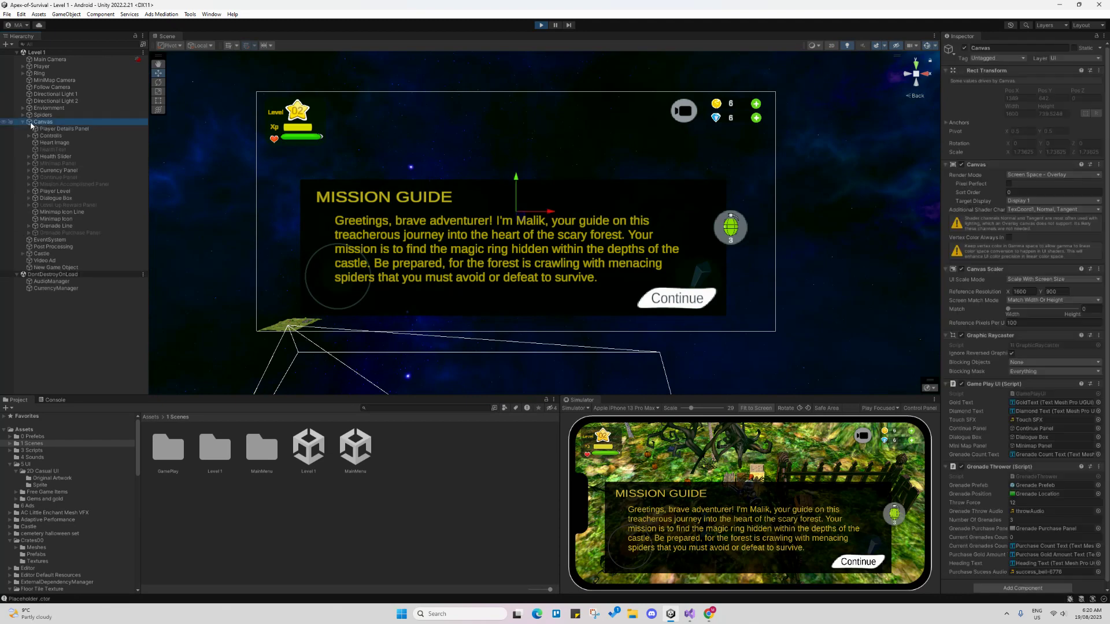
left_click(56, 198)
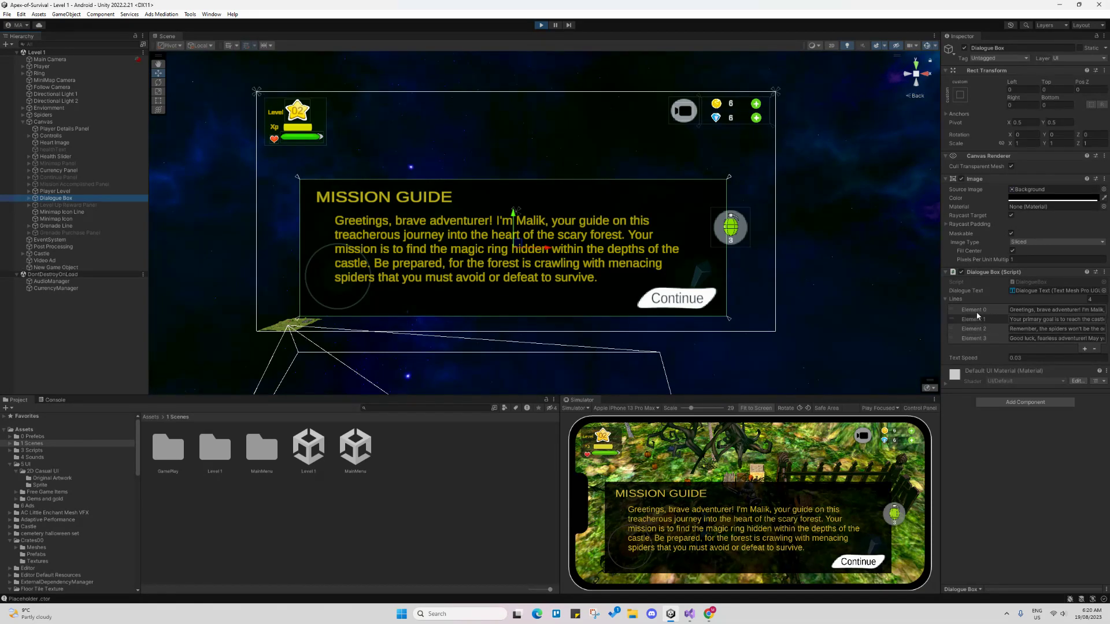
Try the grenade control, and advance through all the Mission Guide messages until the dialogue closes
left_click(894, 513)
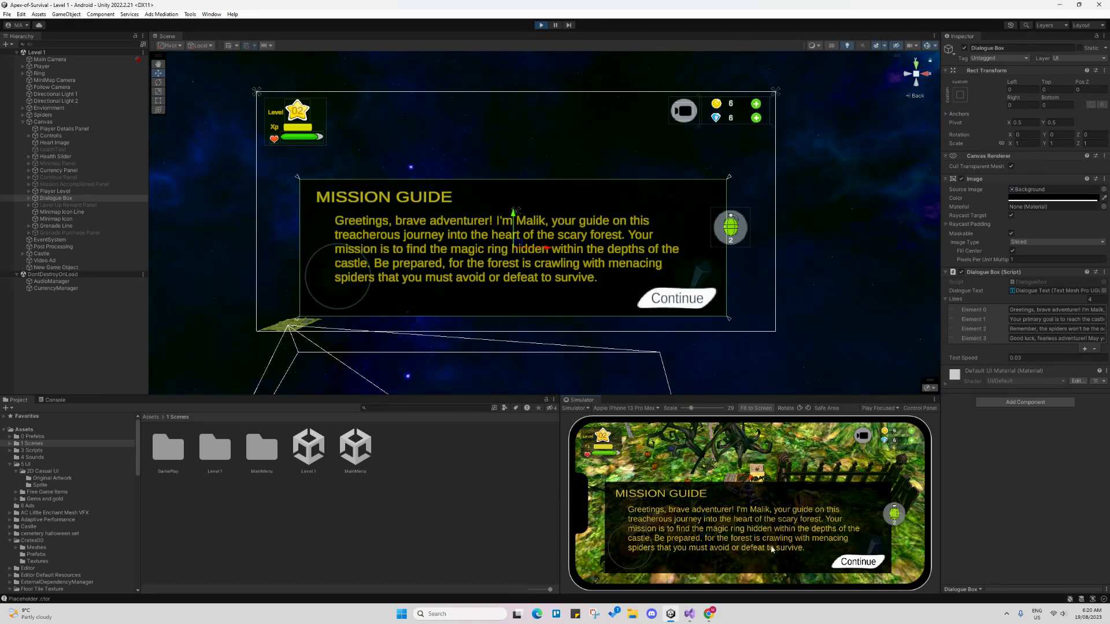
left_click(859, 562)
left_click(859, 562)
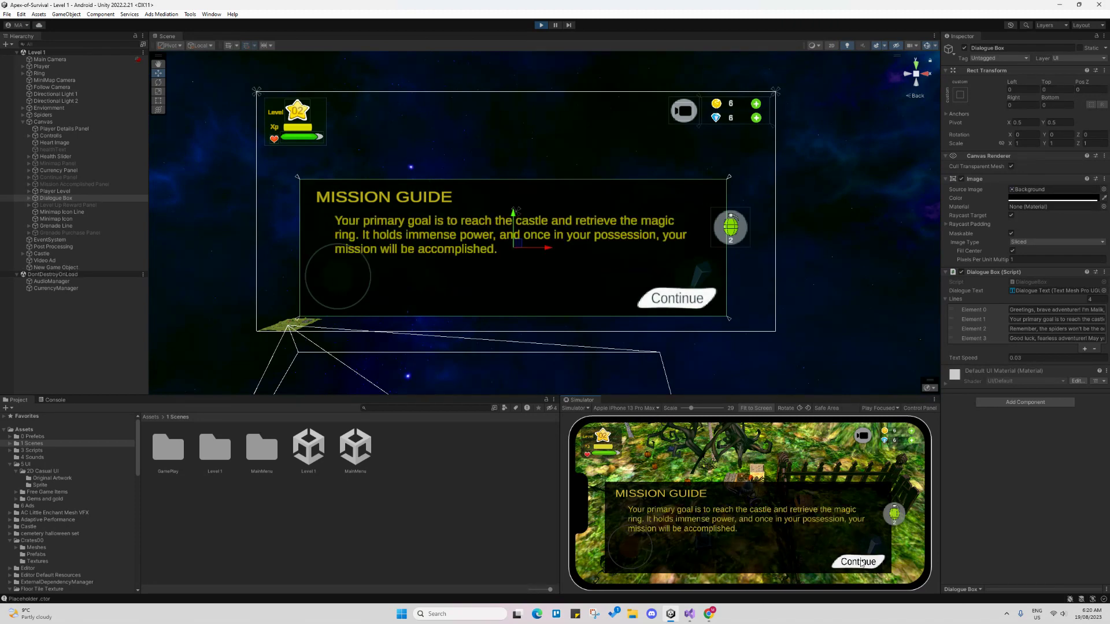
left_click(860, 562)
left_click(860, 562)
left_click(862, 563)
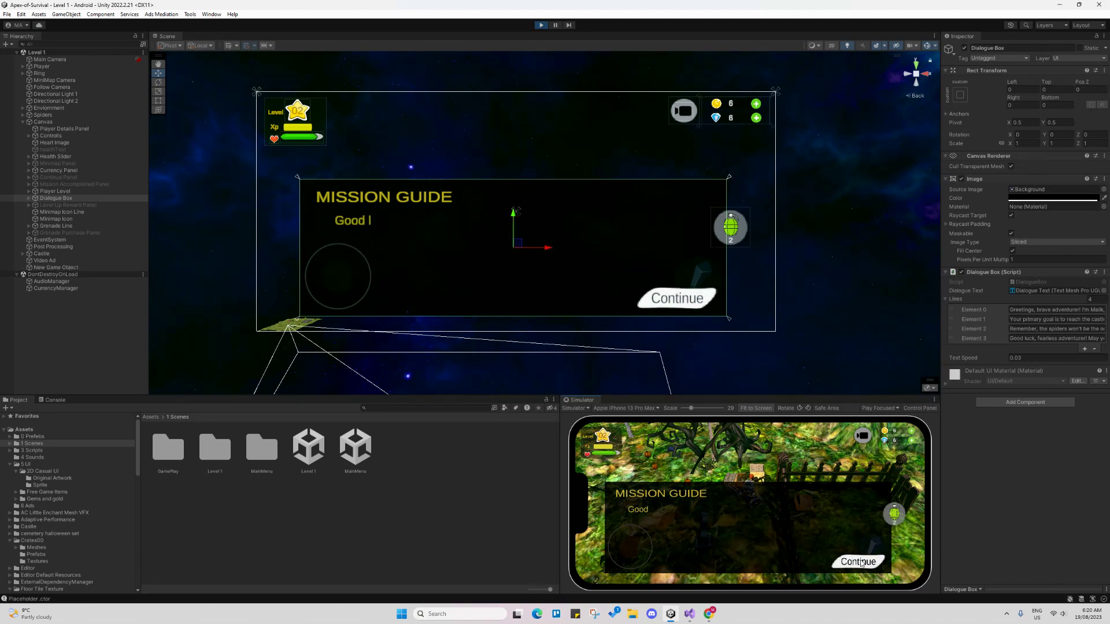
left_click(862, 565)
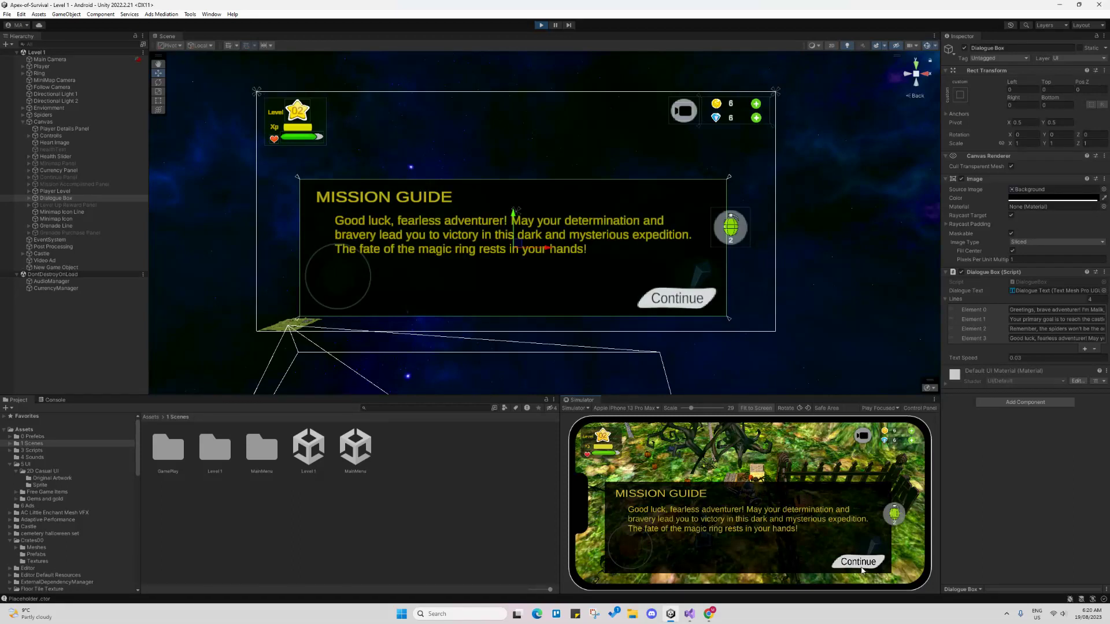
left_click(862, 569)
left_click(862, 570)
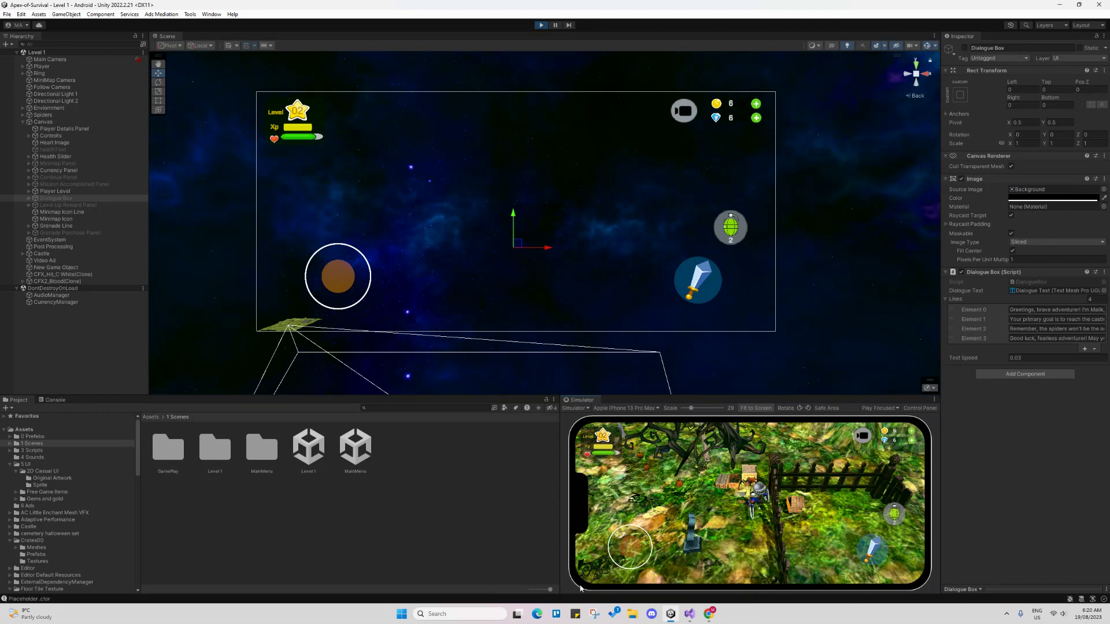
Move the player around with the on-screen joystick, attacking the spiders with the sword and a grenade
left_click_drag(610, 565, 622, 555)
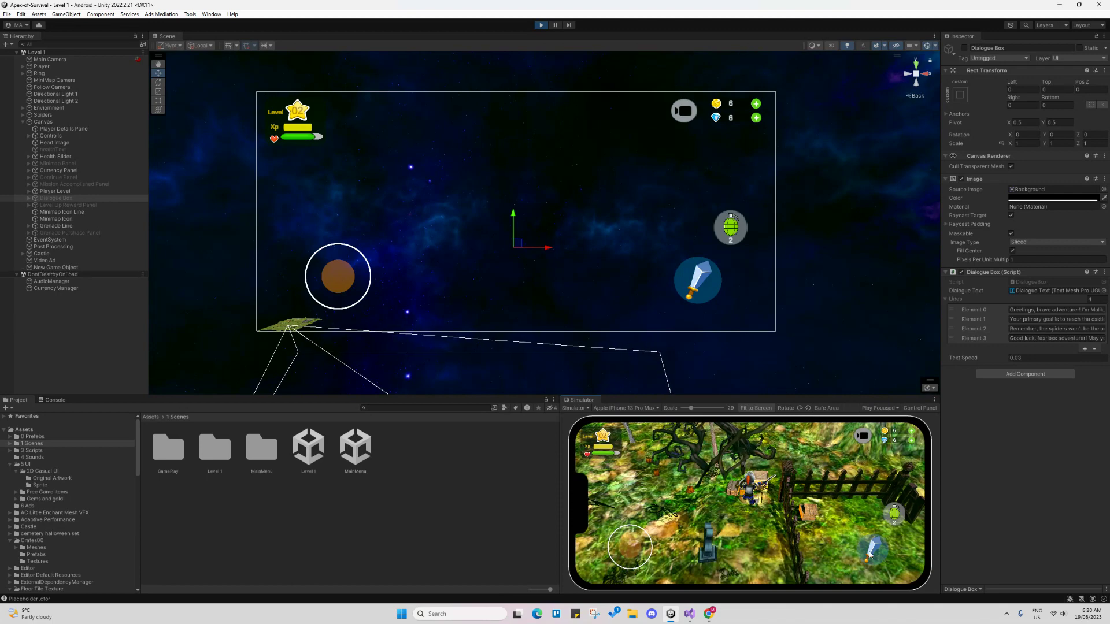
mouse_move(630, 546)
left_mouse_down()
mouse_move(619, 564)
mouse_move(639, 551)
left_mouse_up()
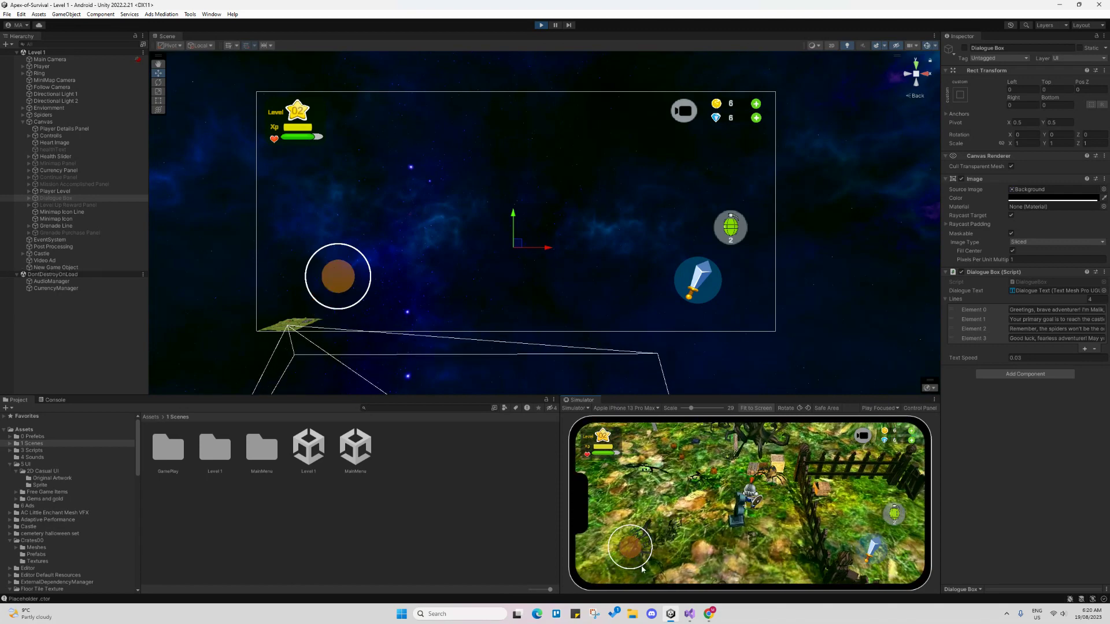
left_click(873, 552)
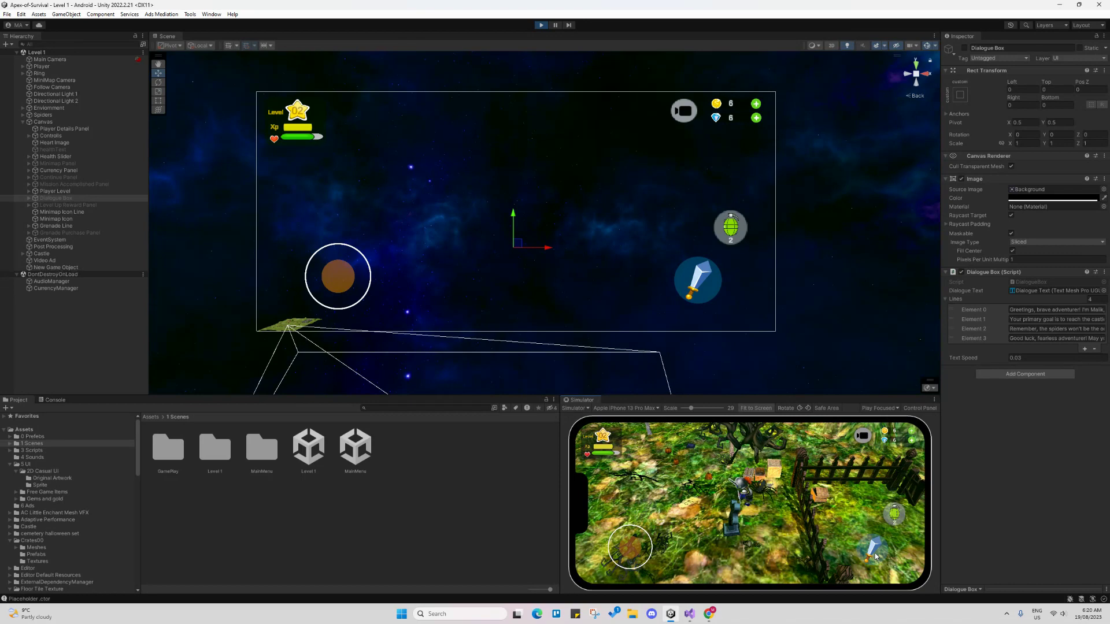
left_click(874, 553)
mouse_move(630, 546)
left_mouse_down()
mouse_move(638, 566)
mouse_move(626, 537)
mouse_move(640, 567)
mouse_move(630, 547)
mouse_move(656, 534)
left_mouse_up()
left_click(894, 514)
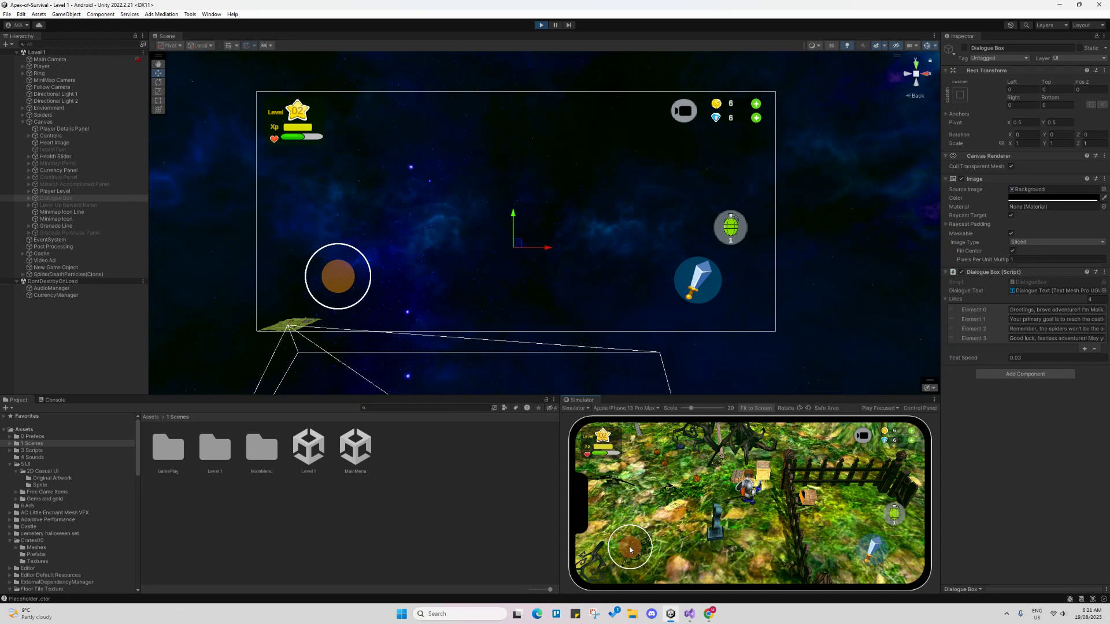
mouse_move(629, 546)
left_mouse_down()
mouse_move(639, 565)
mouse_move(629, 541)
mouse_move(627, 573)
left_mouse_up()
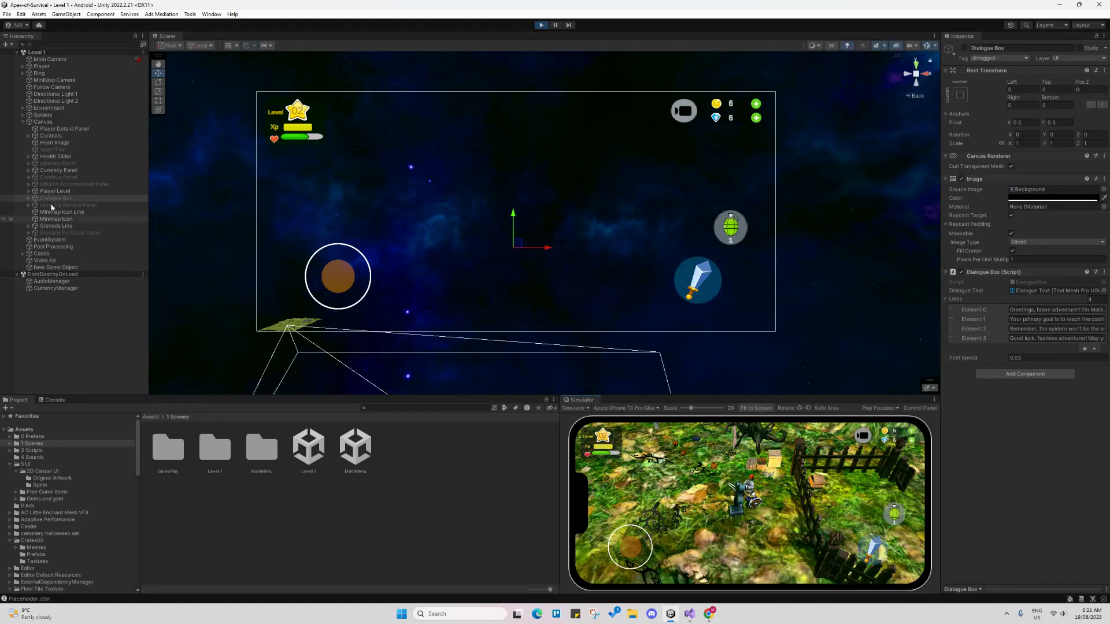
Use up the last grenade to bring up the in-game grenade shop, and expand Grenade Purchase Panel in the hierarchy
scroll(657, 169, "up", 5)
middle_click_drag(747, 254, 651, 262)
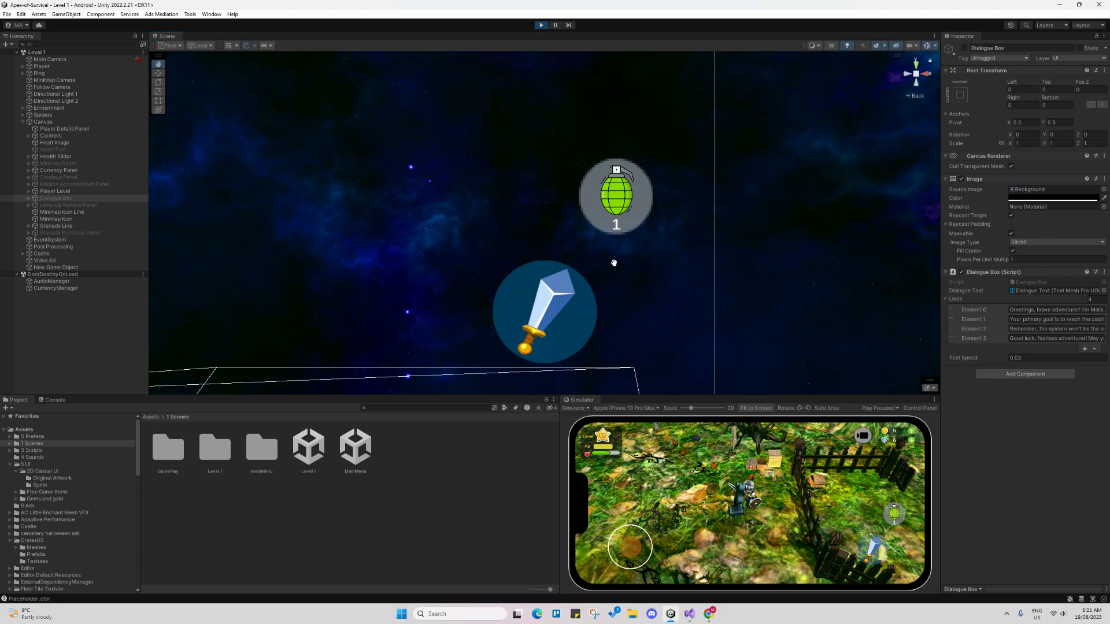
left_click(895, 512)
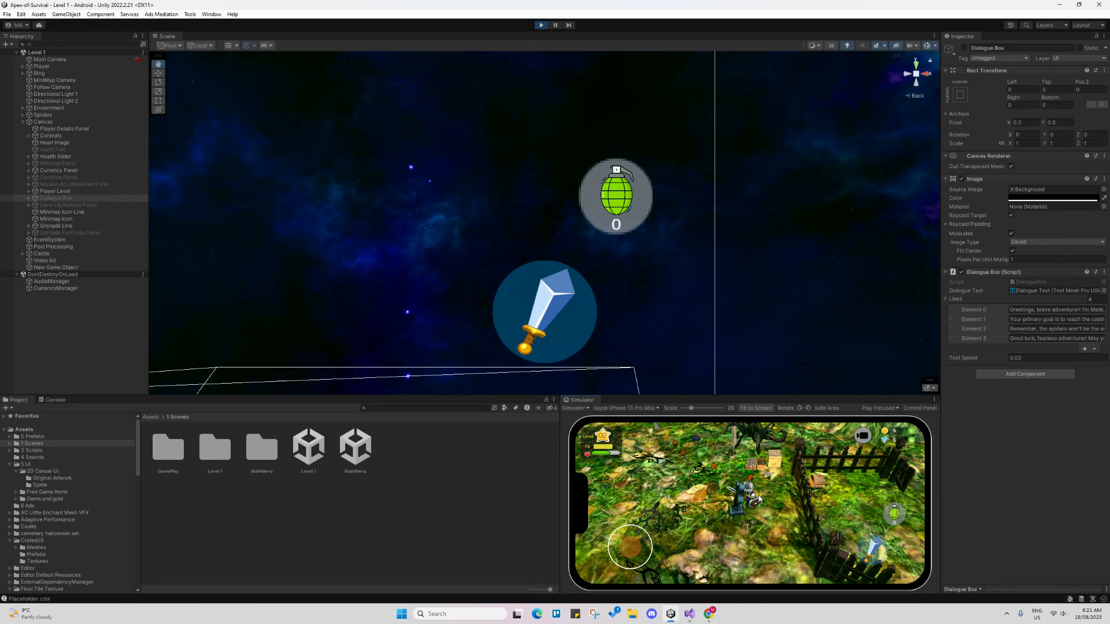
left_click(896, 515)
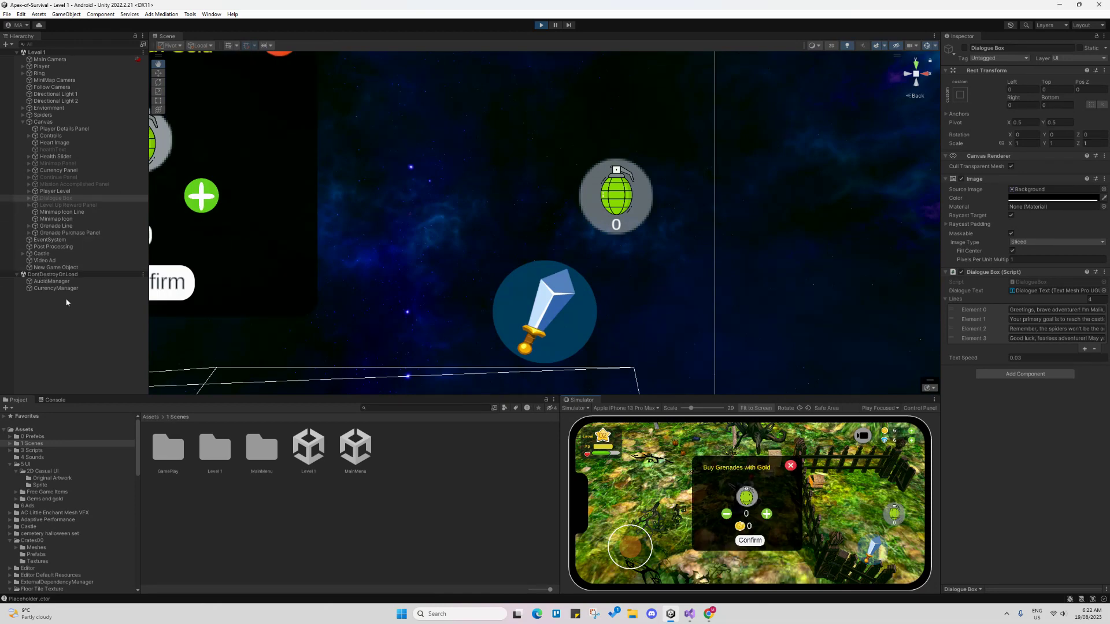
left_click(29, 233)
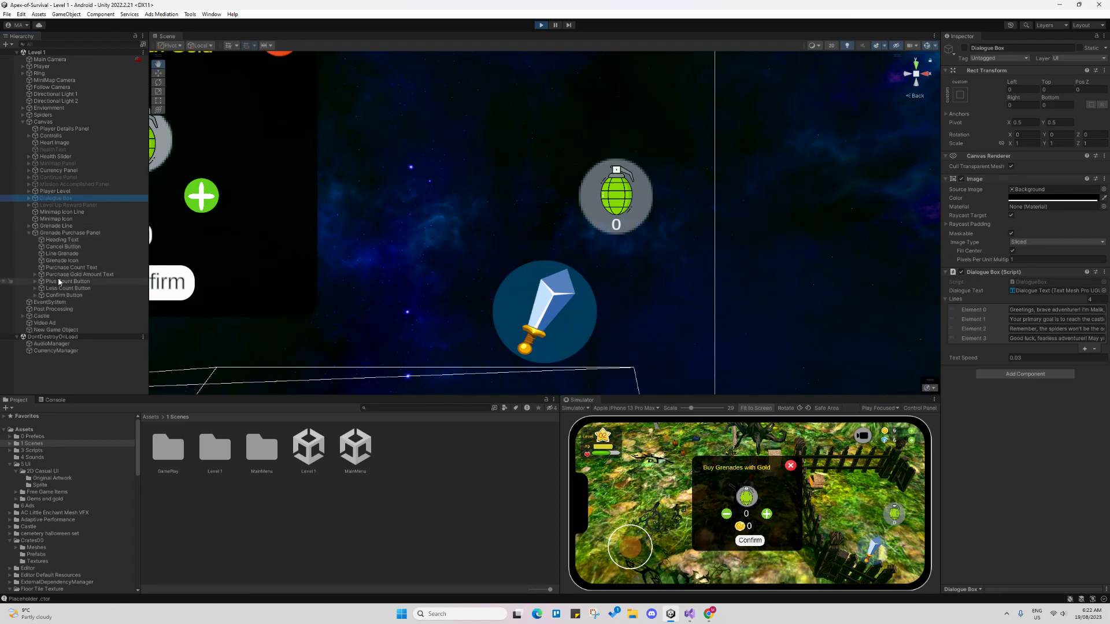
Test the purchase quantity controls by raising the grenade count repeatedly and lowering it again
left_click(766, 514)
left_click(766, 514)
left_click(767, 514)
left_click(767, 514)
left_click(767, 514)
left_click(767, 514)
left_click(766, 514)
left_click(731, 516)
left_click(730, 516)
left_click(730, 516)
left_click(730, 516)
left_click(730, 516)
Raise the grenade count in the purchase panel again and confirm buying the grenades with gold
left_click(768, 515)
left_click(769, 516)
left_click(767, 514)
left_click(767, 514)
left_click(750, 543)
Close the grenade purchase panel and use the in-game grenade control again
left_click(791, 465)
left_click(892, 516)
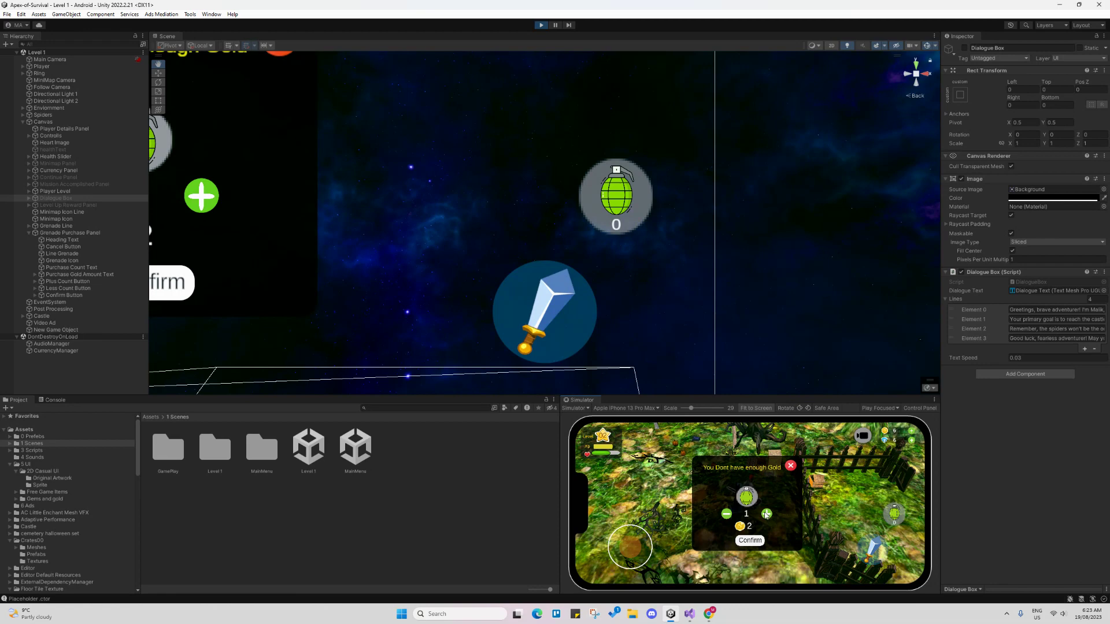
Confirm buying one grenade with gold and use it up in play to bring the grenade shop up again
left_click(751, 541)
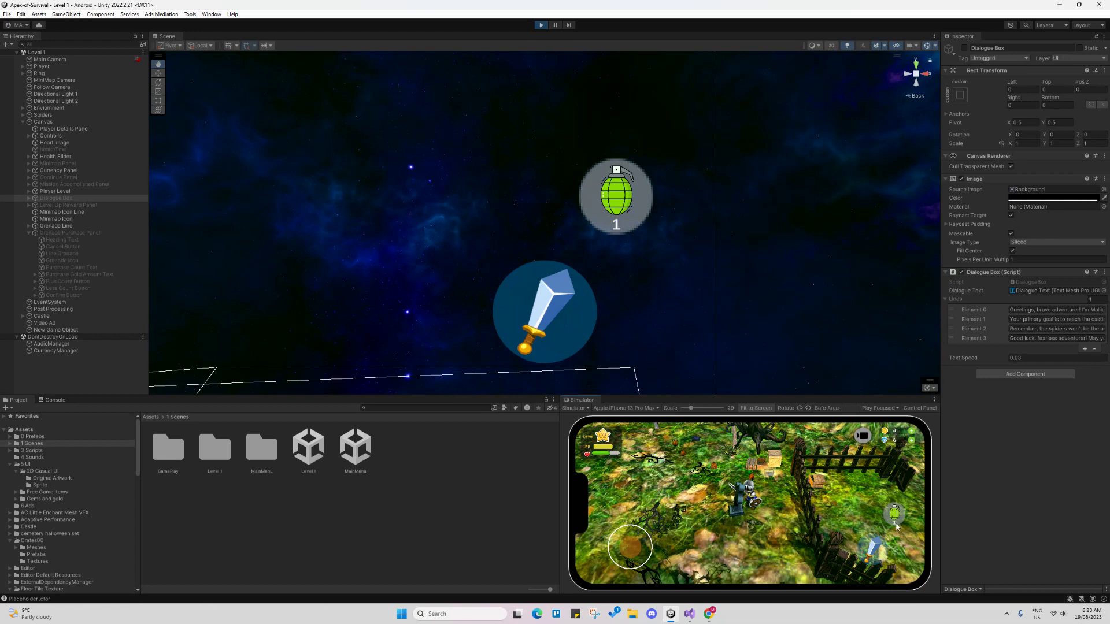
mouse_move(630, 547)
left_mouse_down()
mouse_move(640, 571)
mouse_move(655, 548)
mouse_move(622, 540)
mouse_move(634, 552)
mouse_move(602, 536)
left_mouse_up()
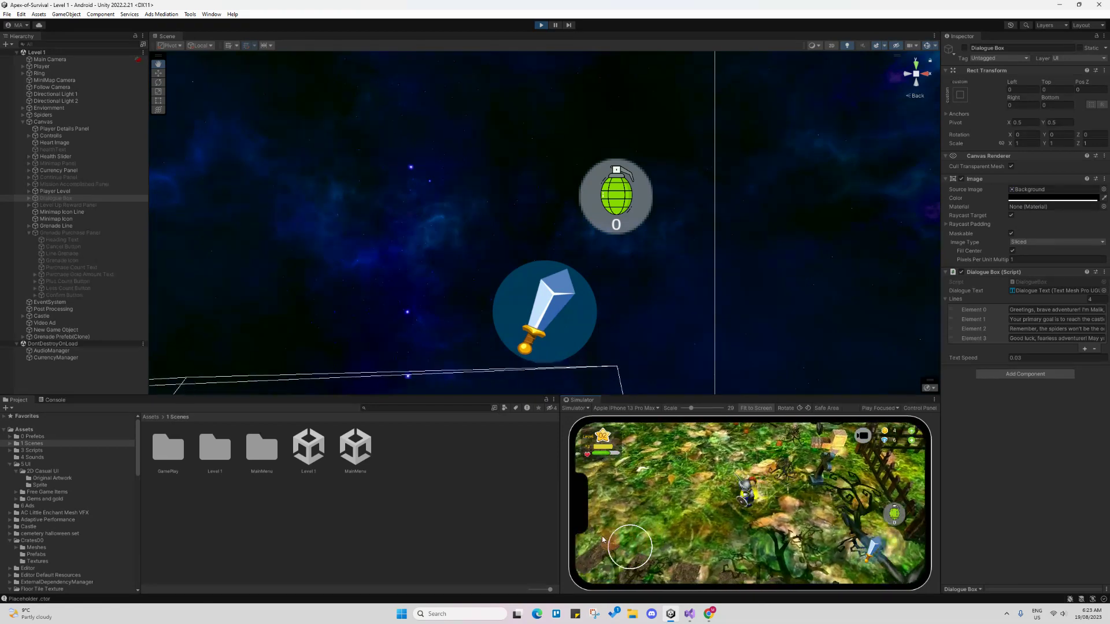
left_click(893, 519)
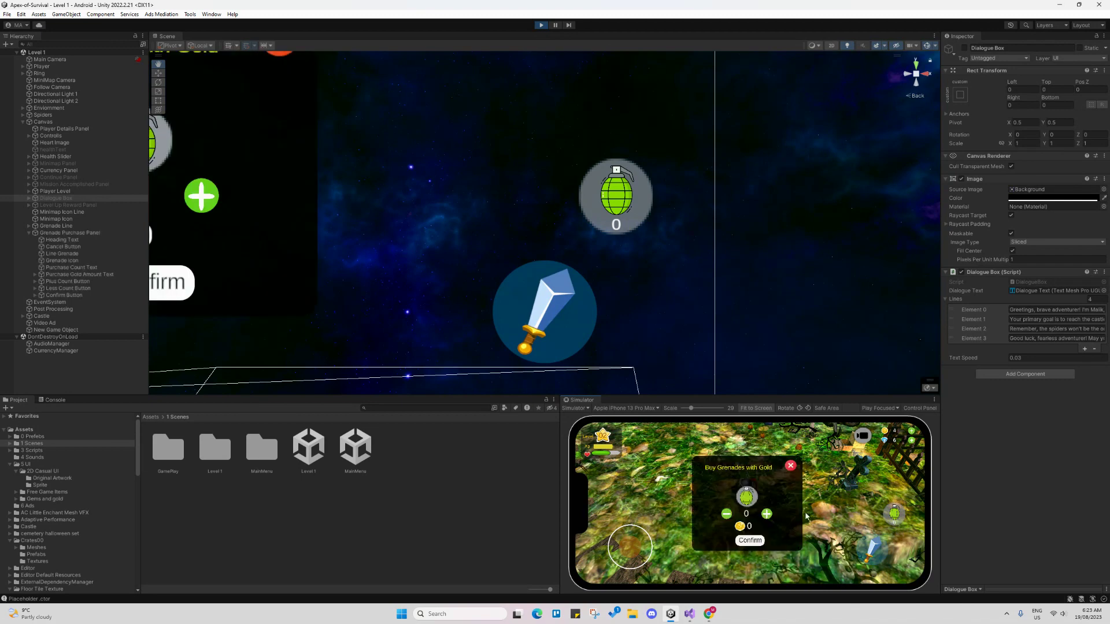
Raise the purchase count to 2 grenades and confirm buying them with gold
left_click(766, 514)
left_click(766, 514)
left_click(750, 540)
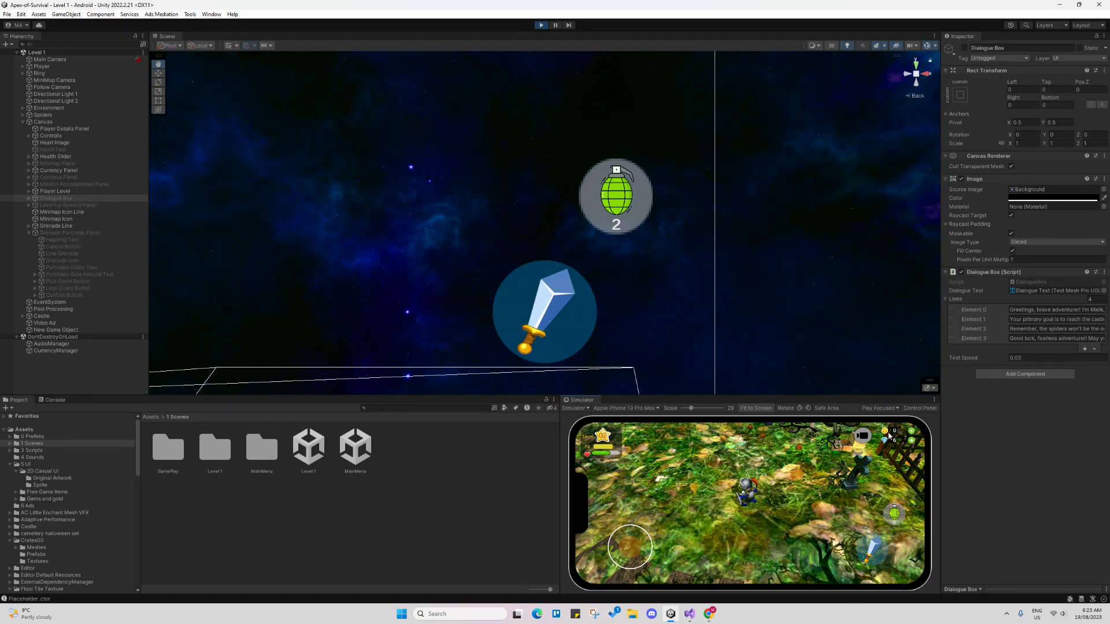
Walk the character toward the spider and attack it with both grenades and a sword swing
left_click_drag(630, 546, 587, 529)
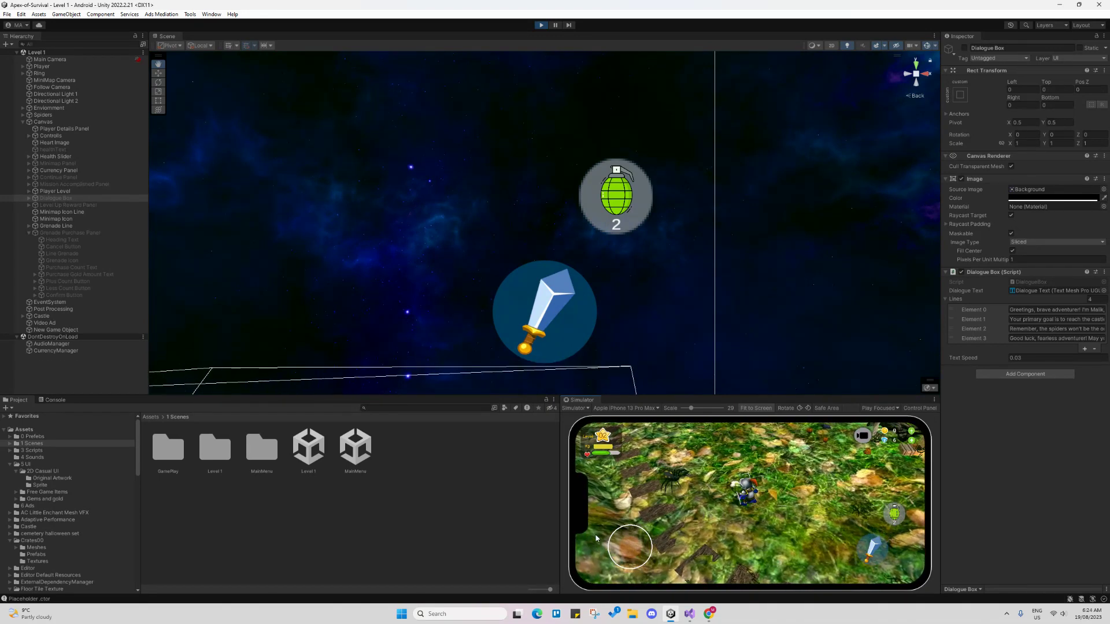
left_click(894, 513)
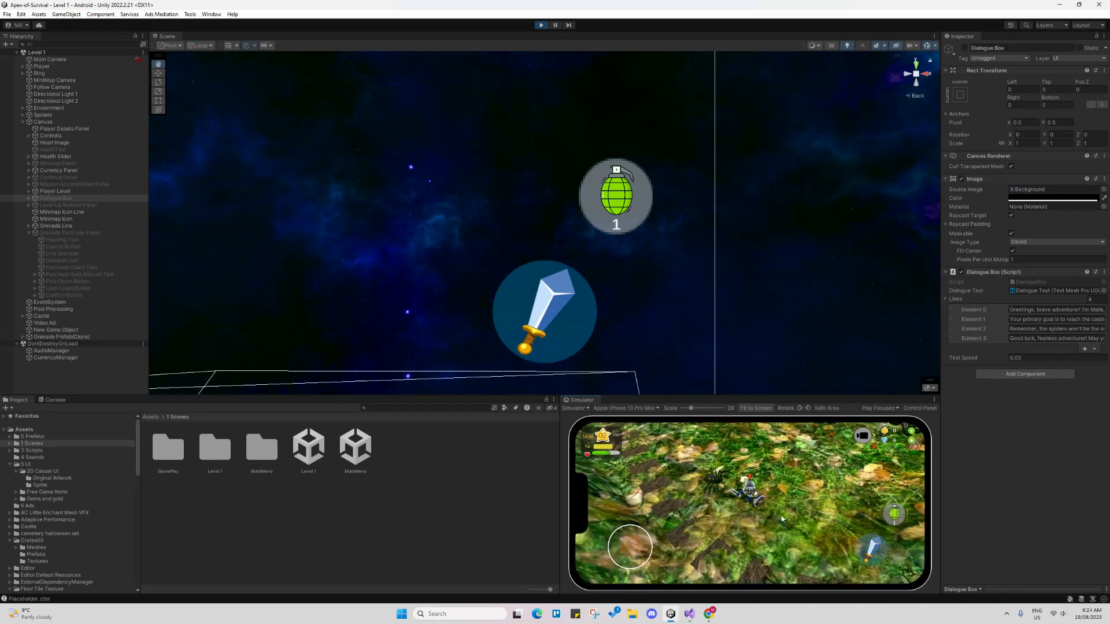
left_click(893, 514)
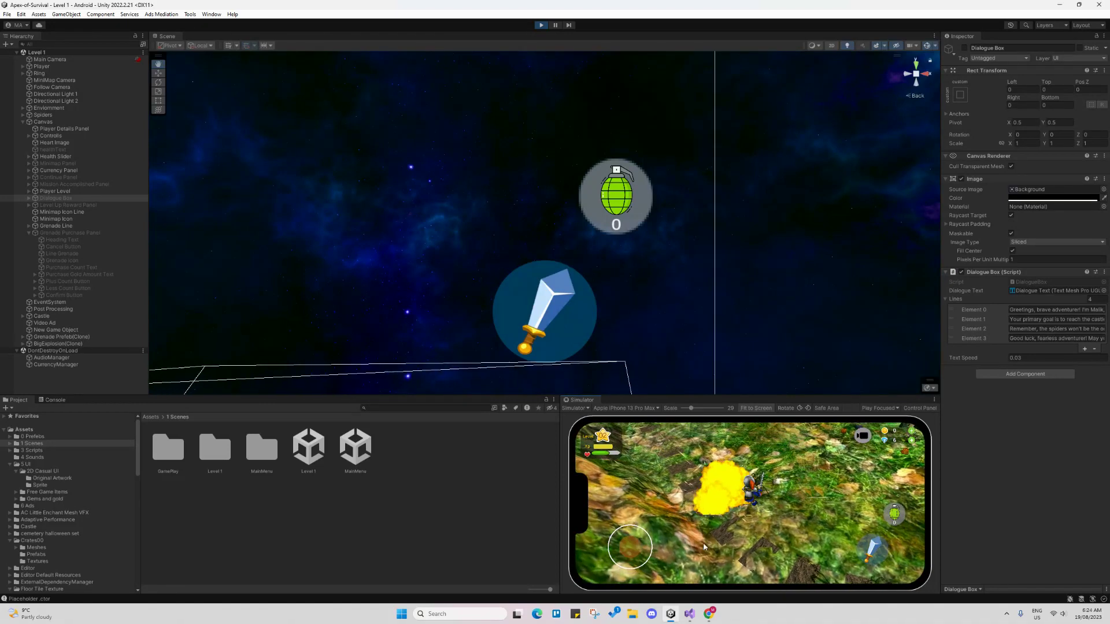
left_click(879, 552)
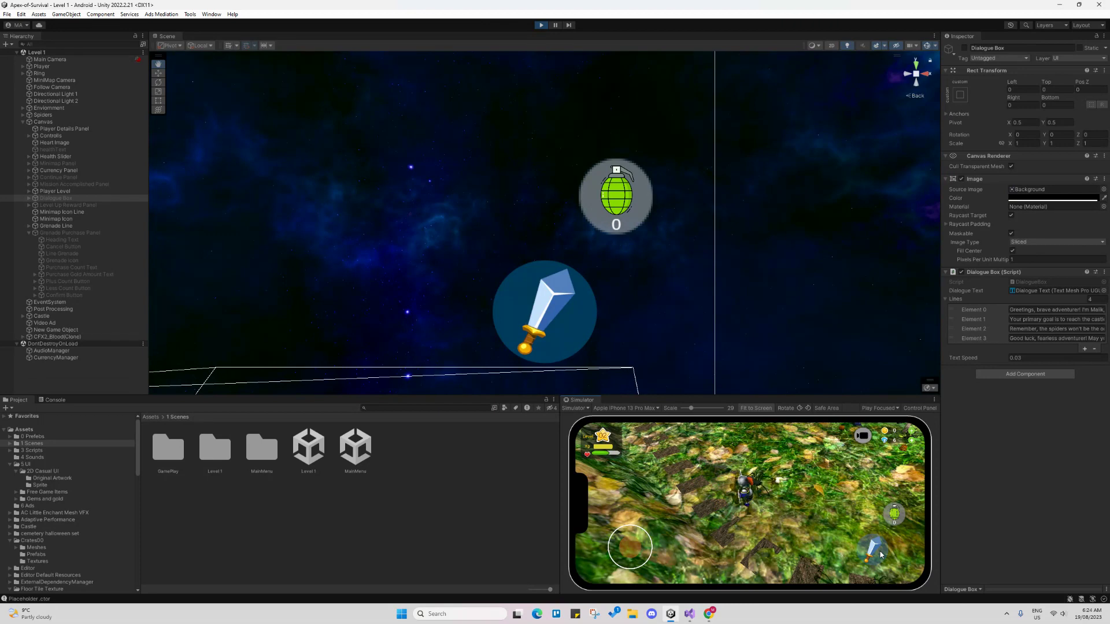
Walk the character around the level past the fence and crates to show its movement
left_click_drag(630, 547, 627, 517)
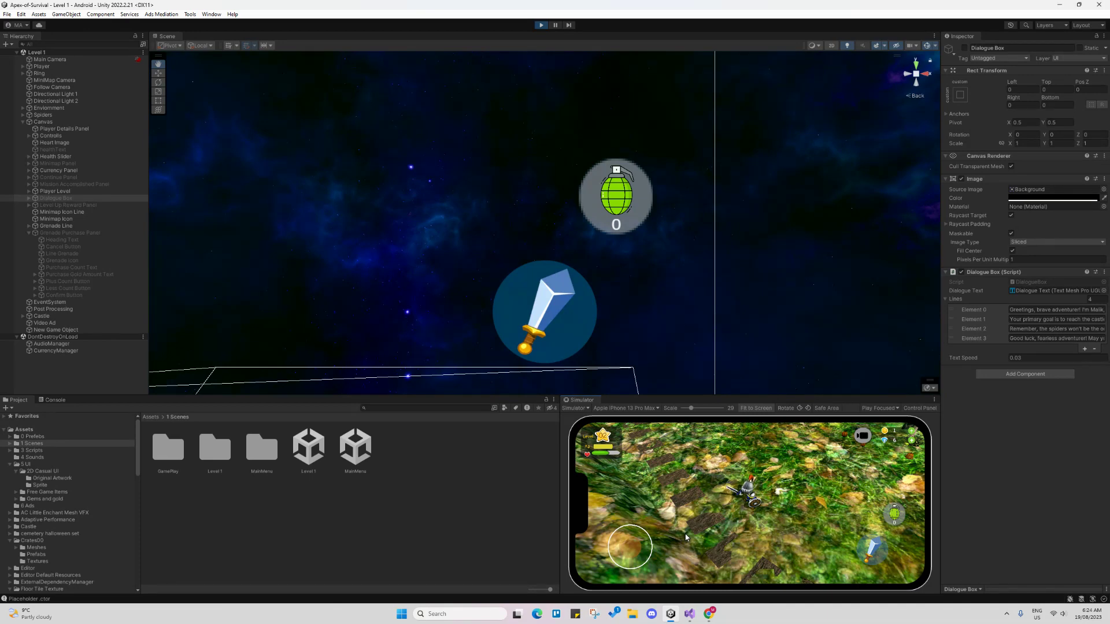
key("w")
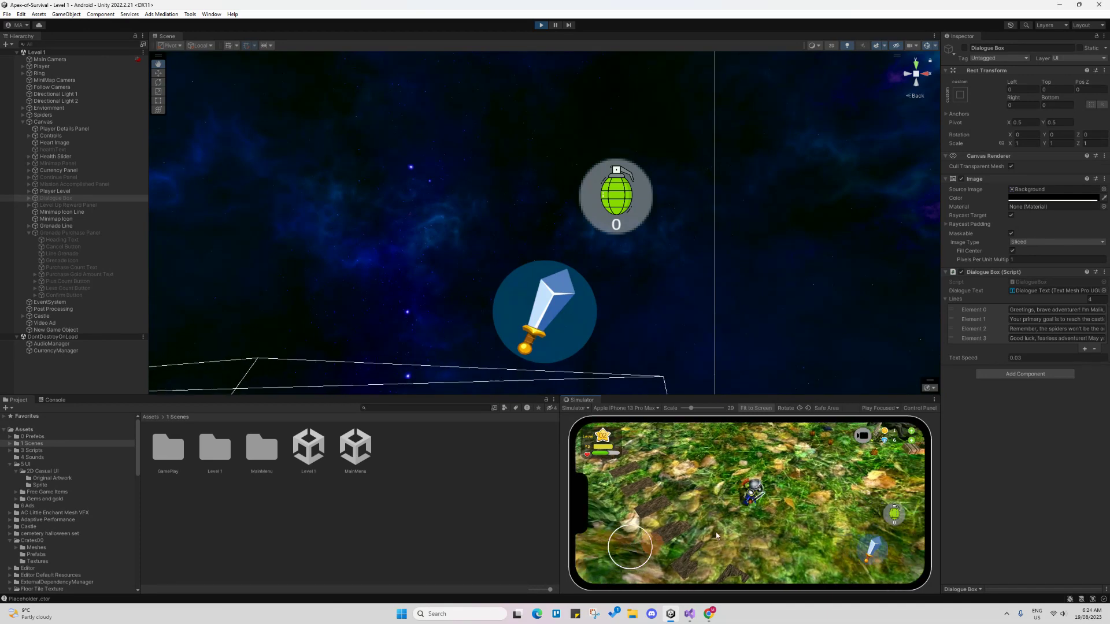
key("w")
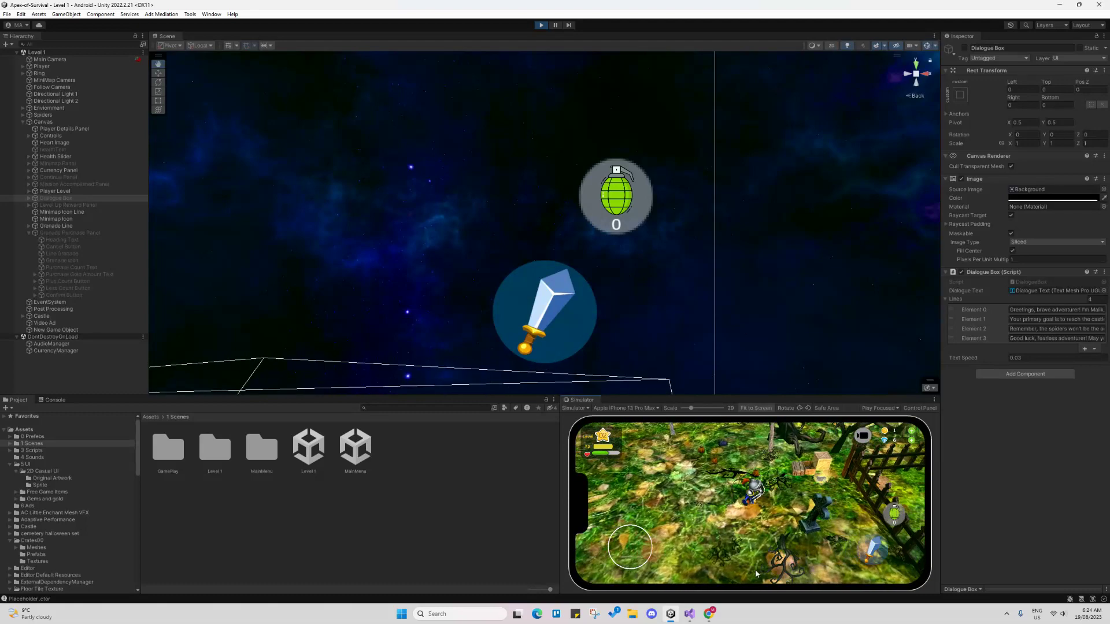
key("w")
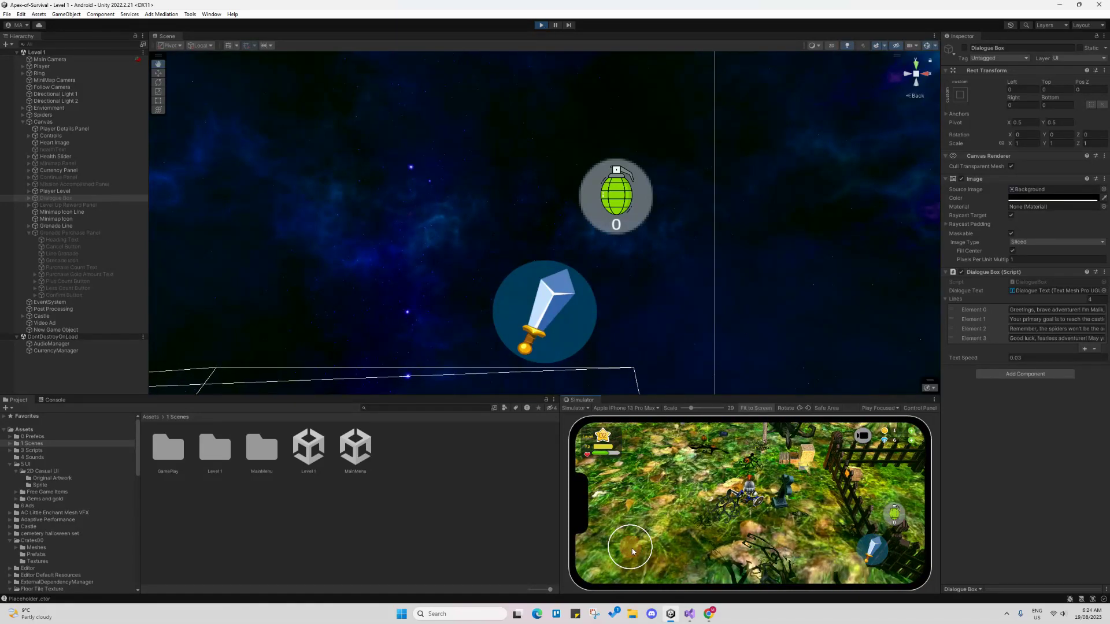
key("w")
key("w")
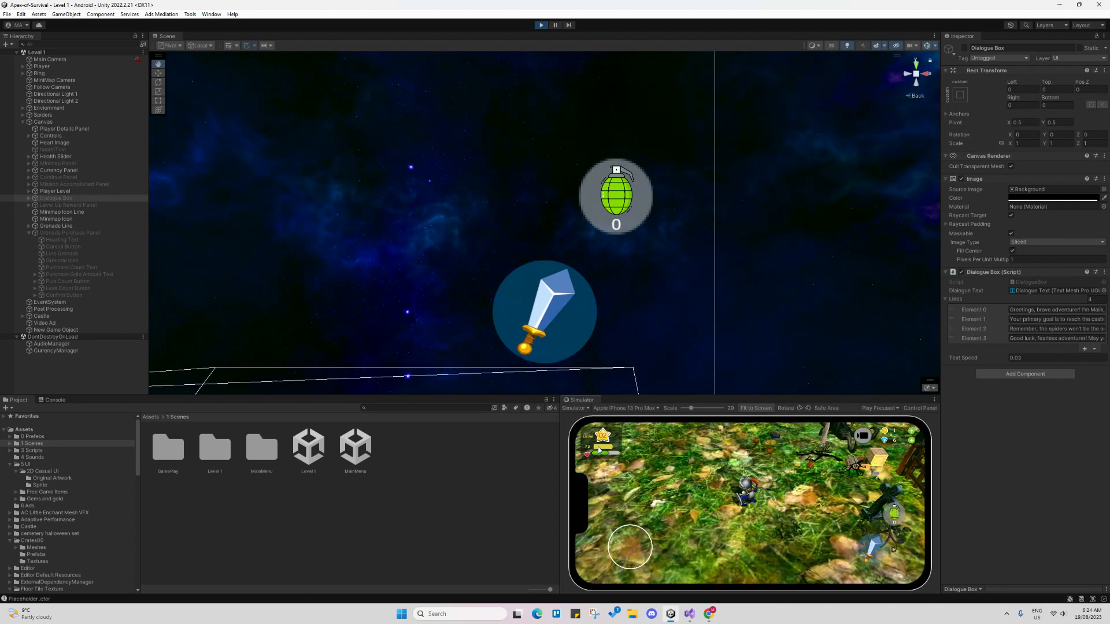
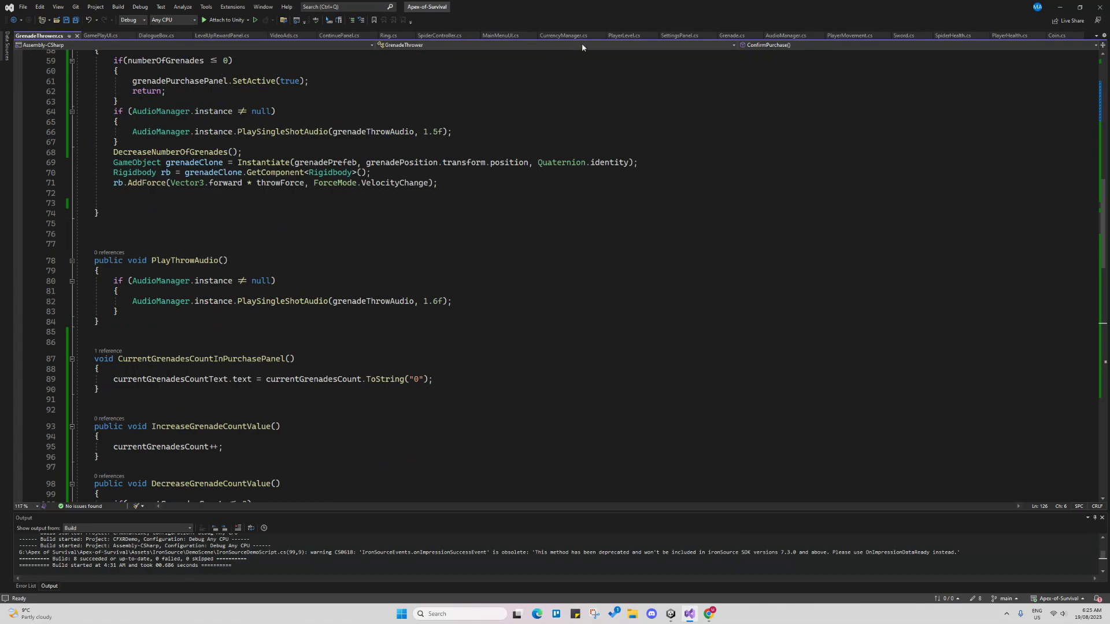
Switch from the code back to Unity, open the Level 1 scene and select Canvas to show its Grenade Thrower component
scroll(302, 114, "up", 4)
left_click(1062, 6)
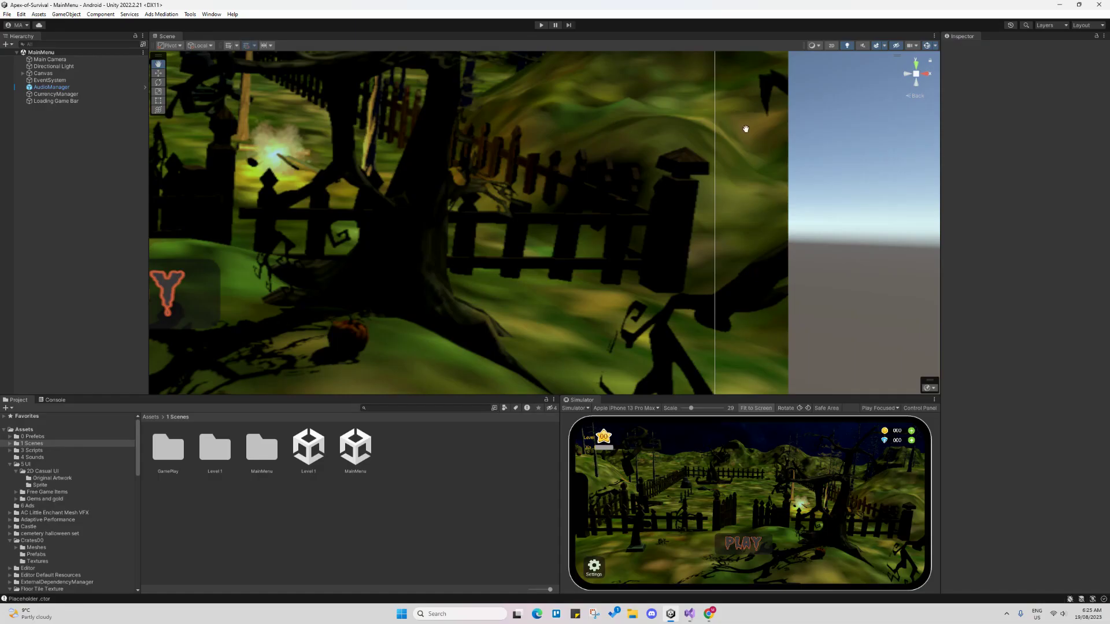
double_click(309, 448)
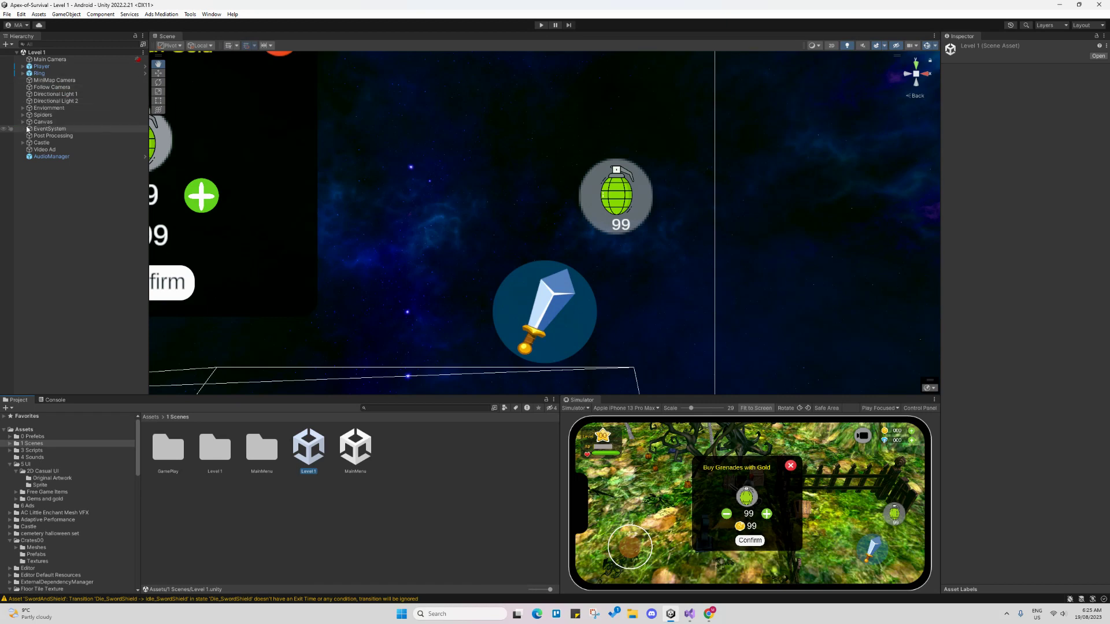
left_click(20, 123)
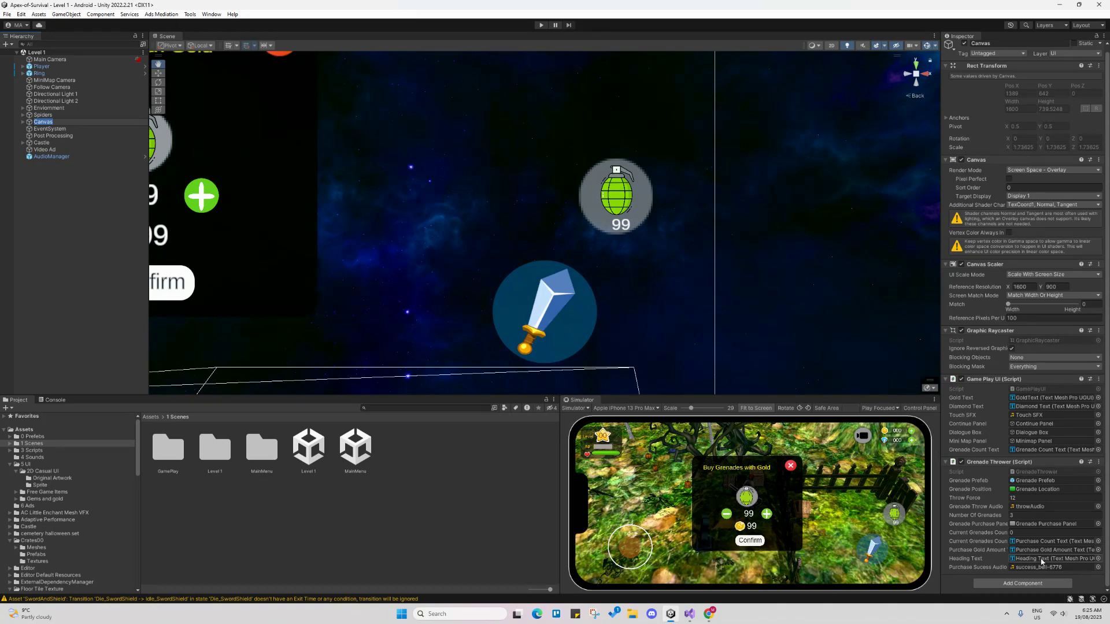
Switch to Visual Studio and examine the GrenadeThrower.cs purchase methods, from the grenade count changes through ConfirmPurchase to GrenadePurchaseSucessfull
left_click(690, 614)
scroll(273, 277, "up", 1)
scroll(246, 233, "down", 11)
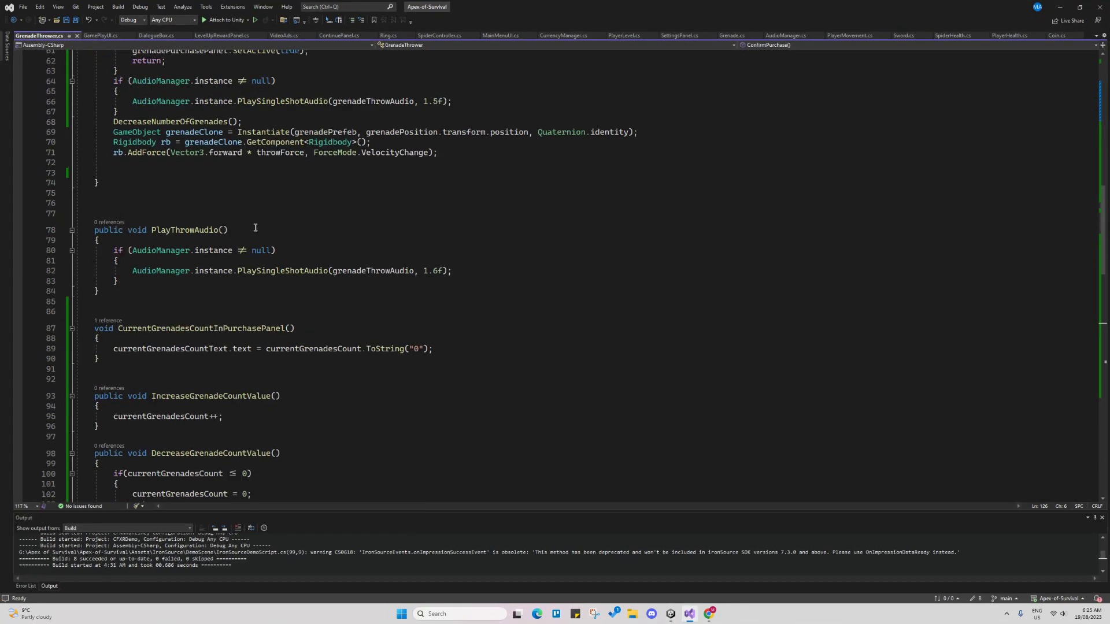
scroll(254, 226, "down", 6)
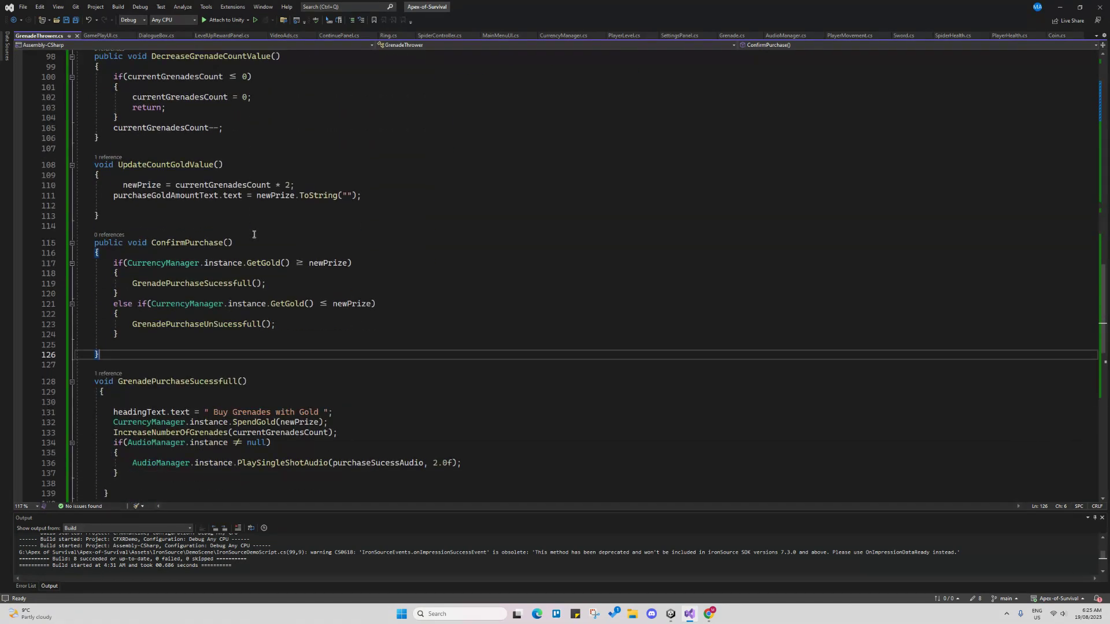
scroll(254, 235, "down", 3)
scroll(254, 234, "down", 3)
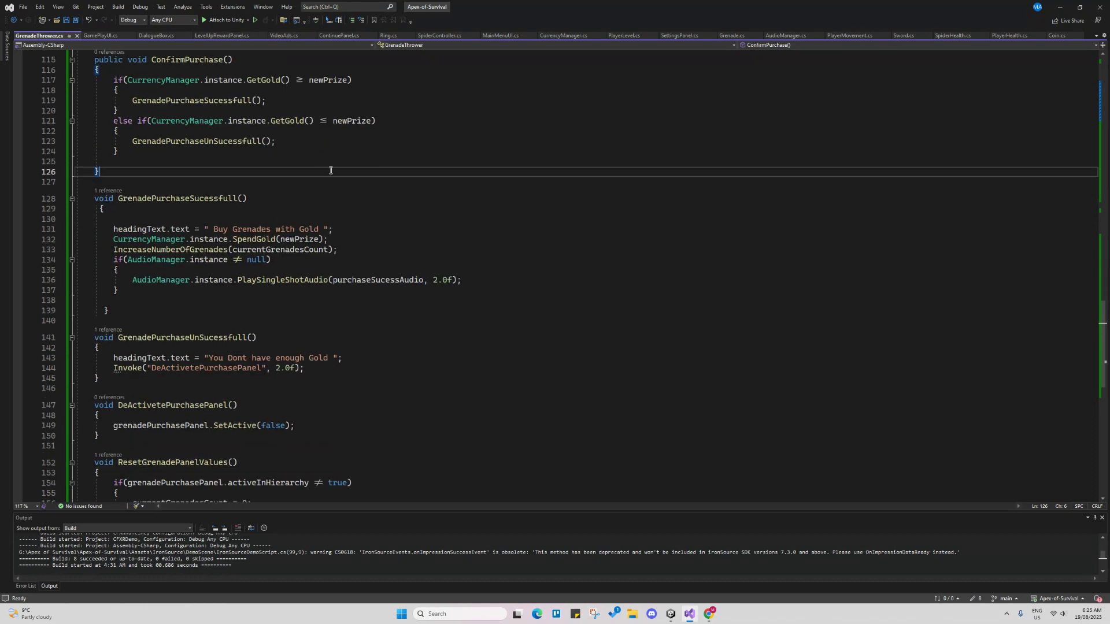
left_click(185, 198)
scroll(218, 265, "down", 4)
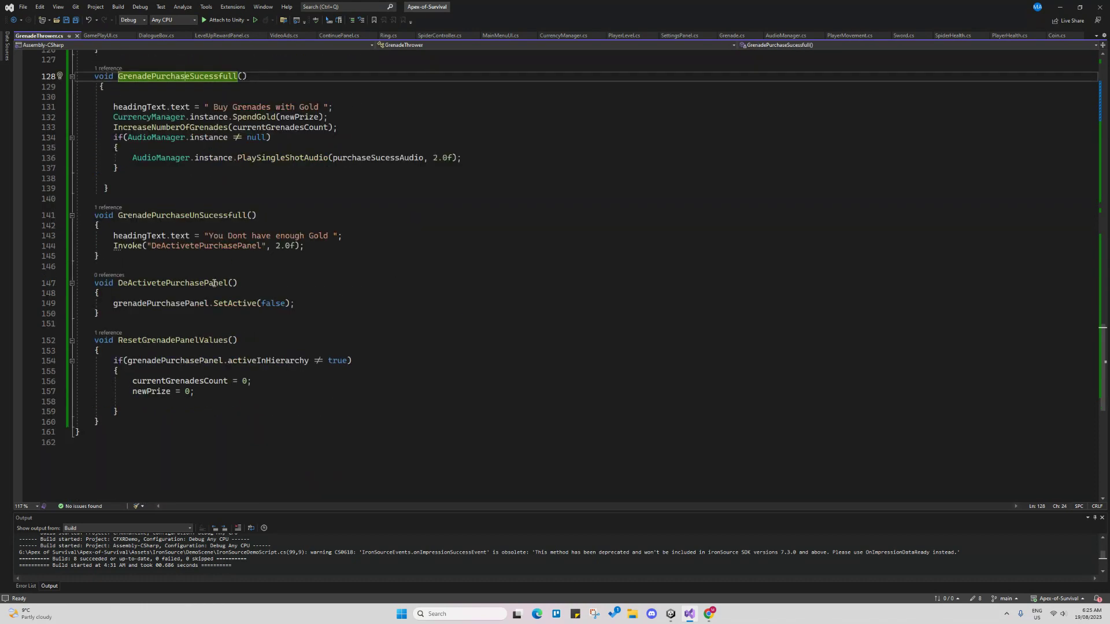
Examine the DeActivetePurchasePanel call and ResetGrenadePanelValues with its currentGrenadesCount and newPrize resets in GrenadeThrower.cs
double_click(163, 247)
left_click(185, 255)
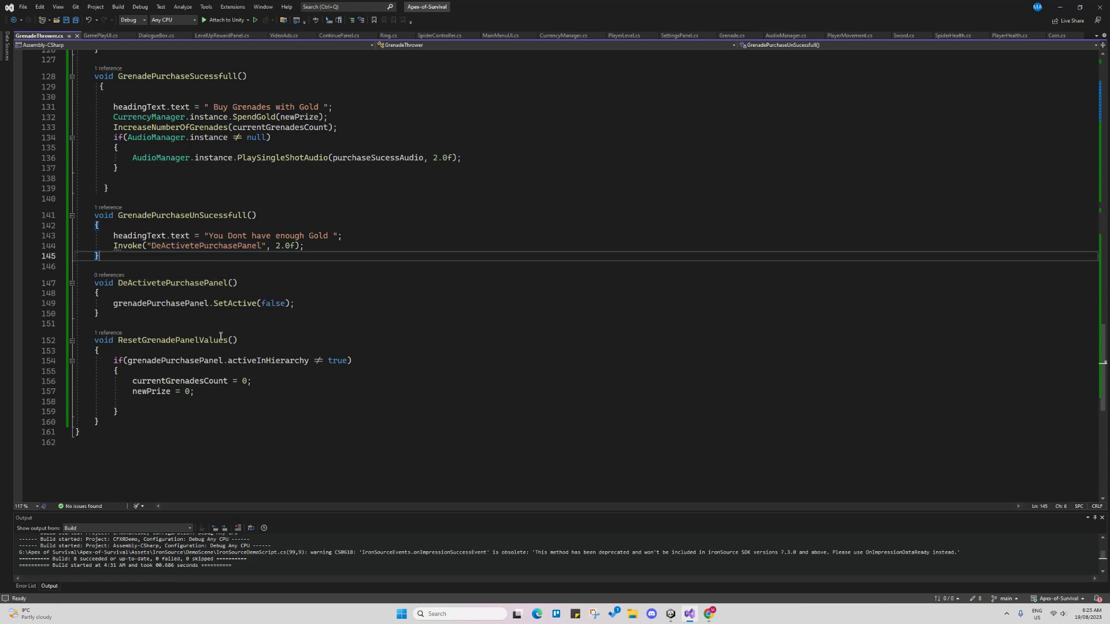
double_click(221, 338)
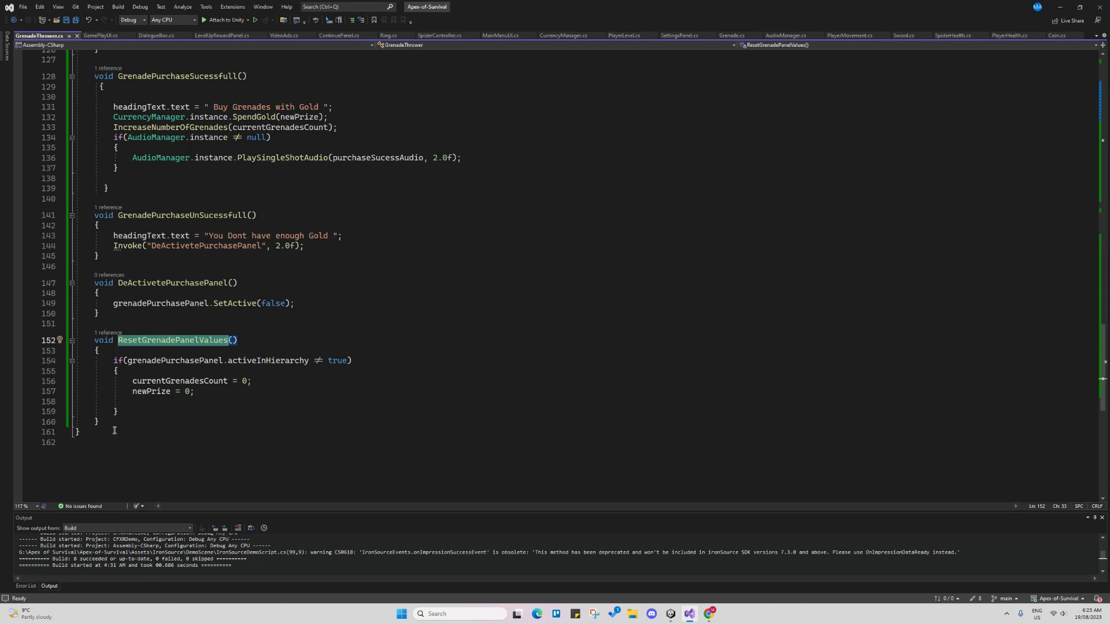
double_click(148, 392)
double_click(174, 381)
left_click(307, 400)
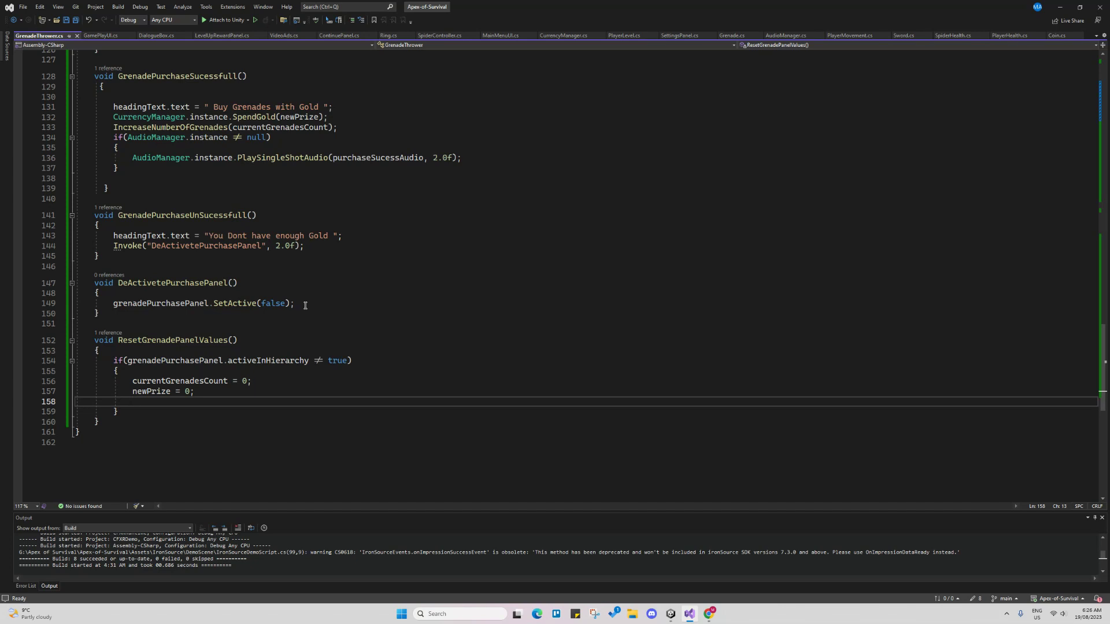
scroll(483, 112, "up", 10)
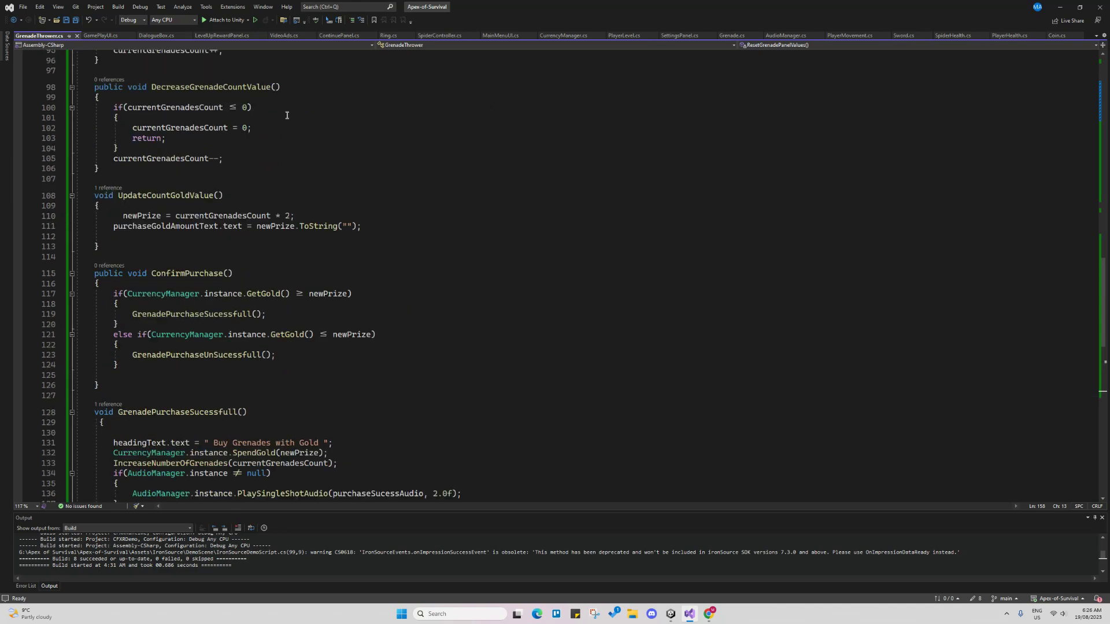
scroll(287, 134, "up", 4)
Switch back to Unity, clear the Canvas selection, and select and frame the Player in the scene view
left_click(1059, 7)
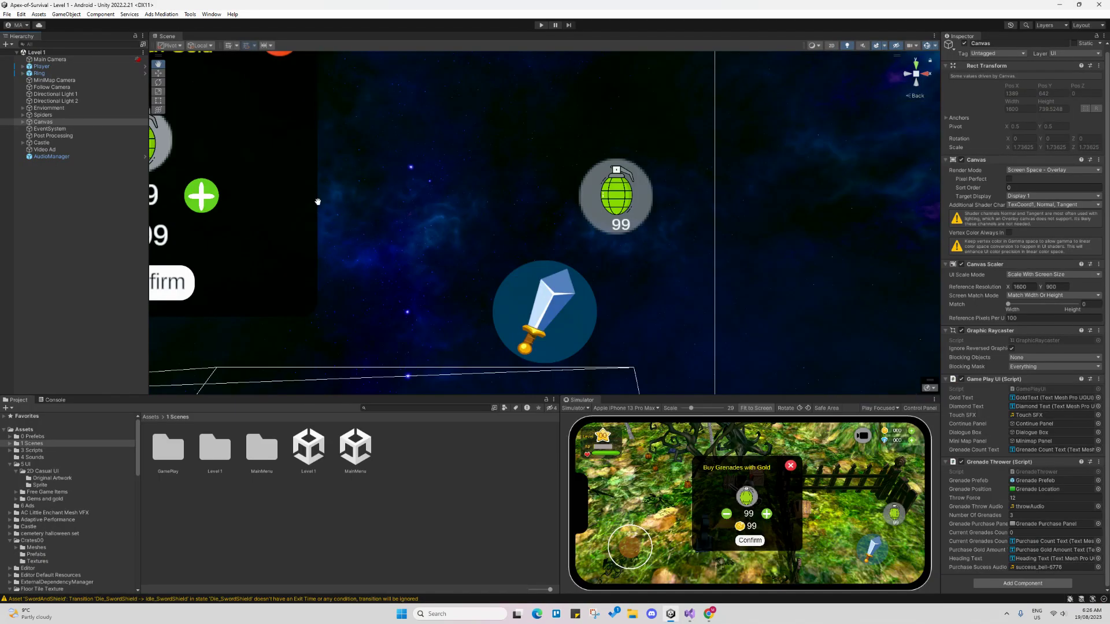
scroll(362, 218, "down", 5)
scroll(547, 223, "down", 2)
left_click(547, 222)
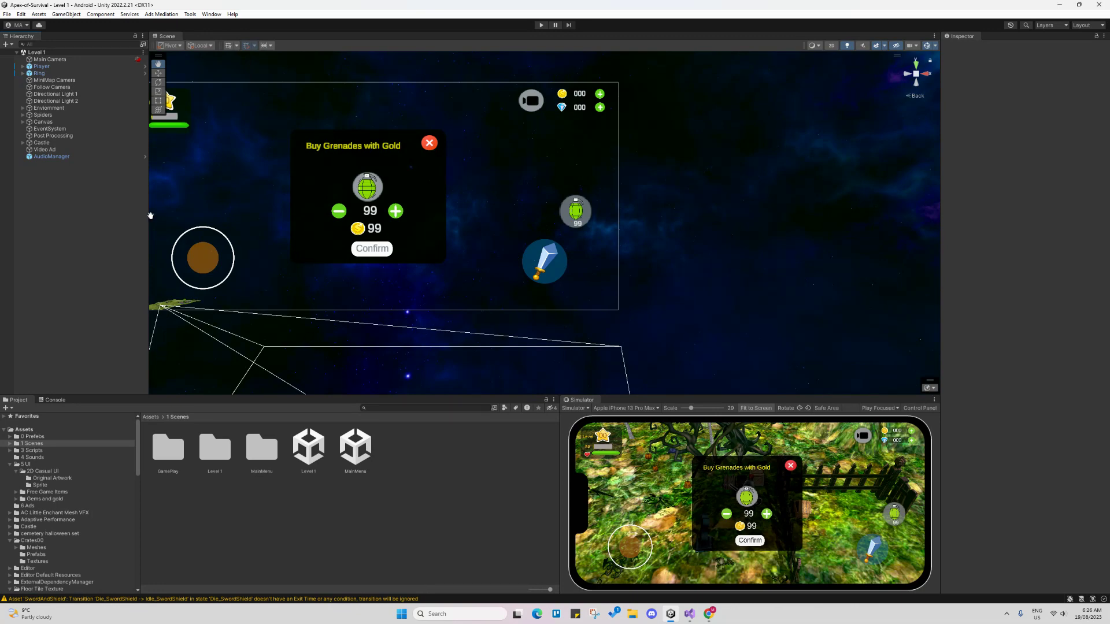
double_click(41, 66)
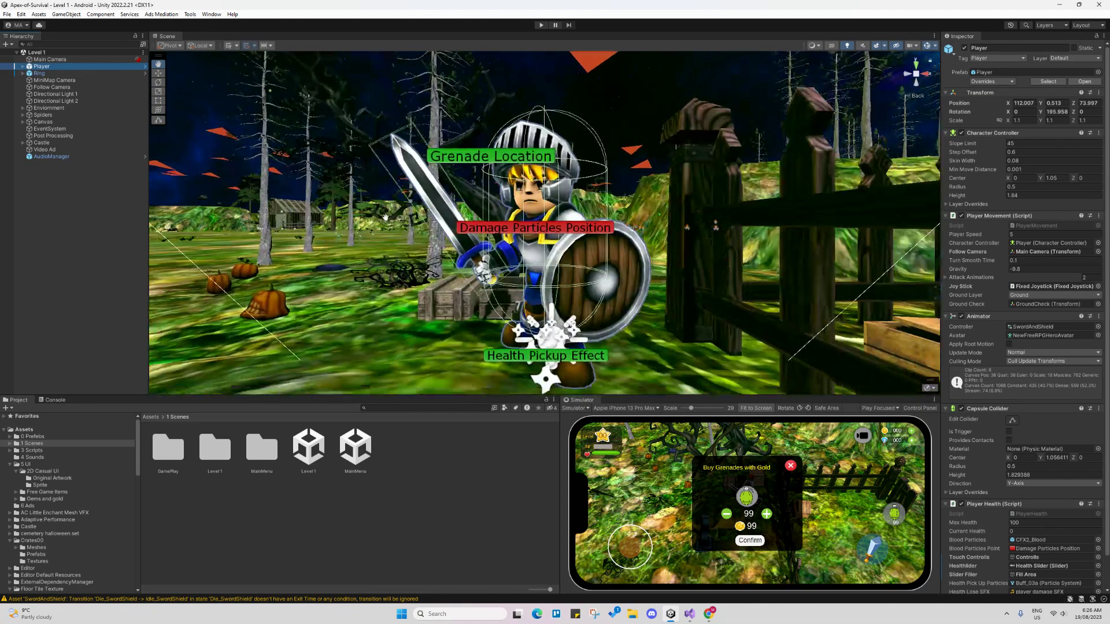
scroll(405, 237, "down", 3)
scroll(428, 227, "up", 5)
scroll(428, 227, "down", 3)
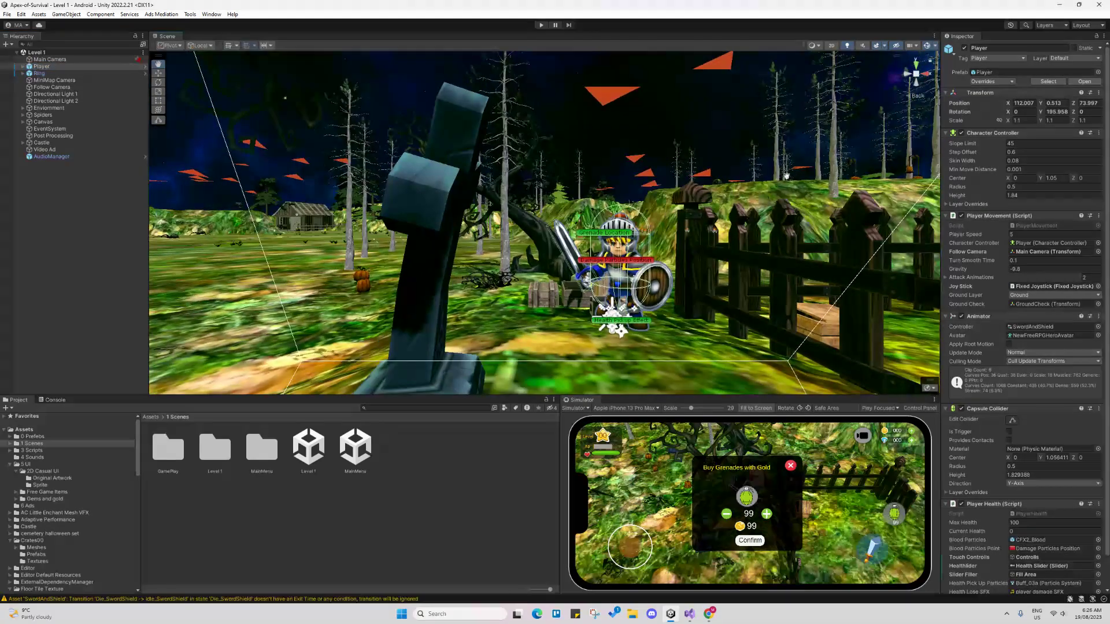
Examine the Level 1 environment around the player from the top view and the back view
left_click(916, 63)
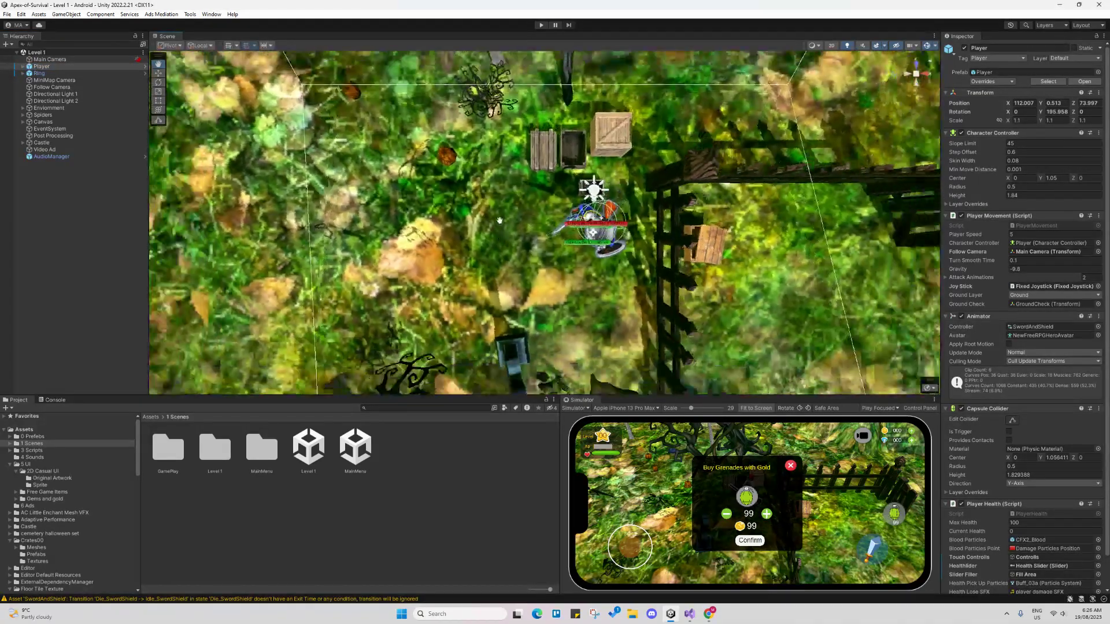
scroll(437, 185, "up", 5)
scroll(438, 184, "down", 5)
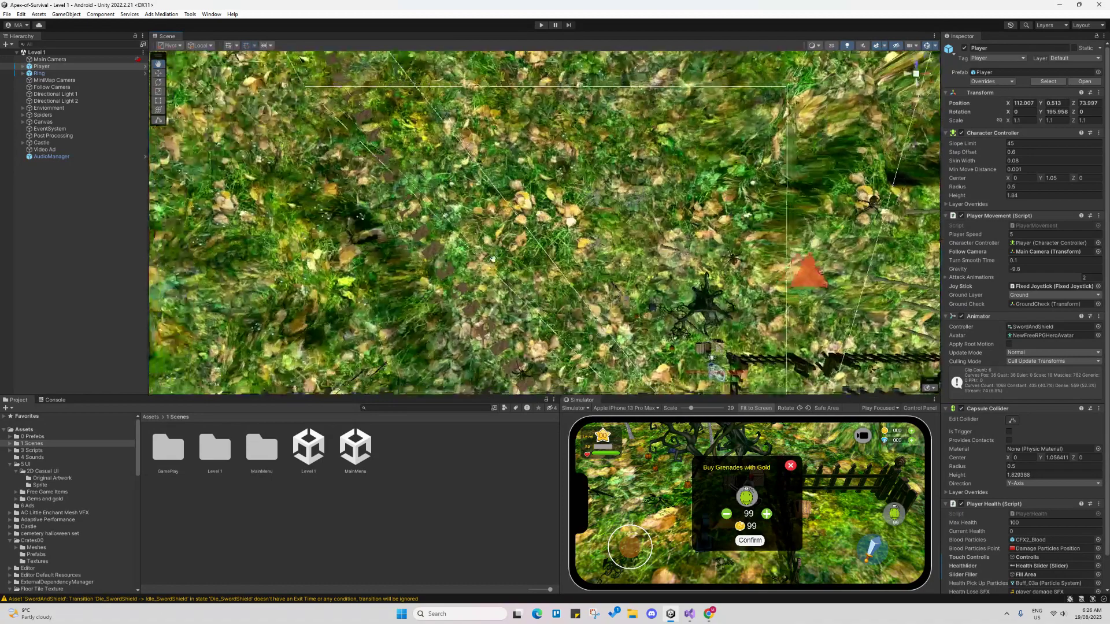
scroll(477, 157, "up", 4)
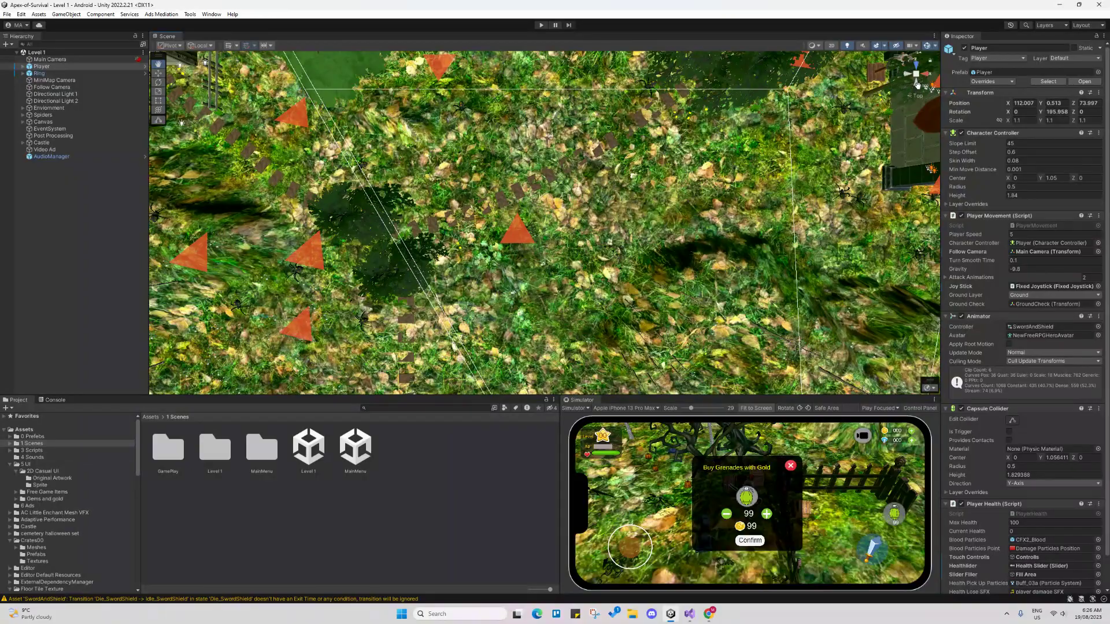
left_click(915, 84)
scroll(582, 317, "up", 3)
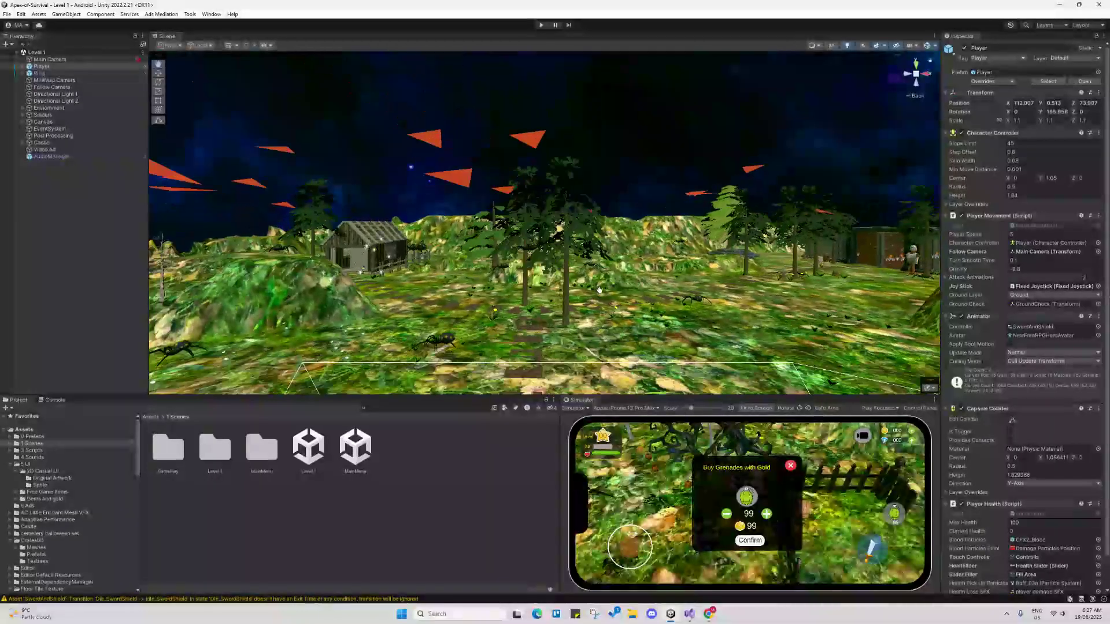
scroll(485, 316, "up", 5)
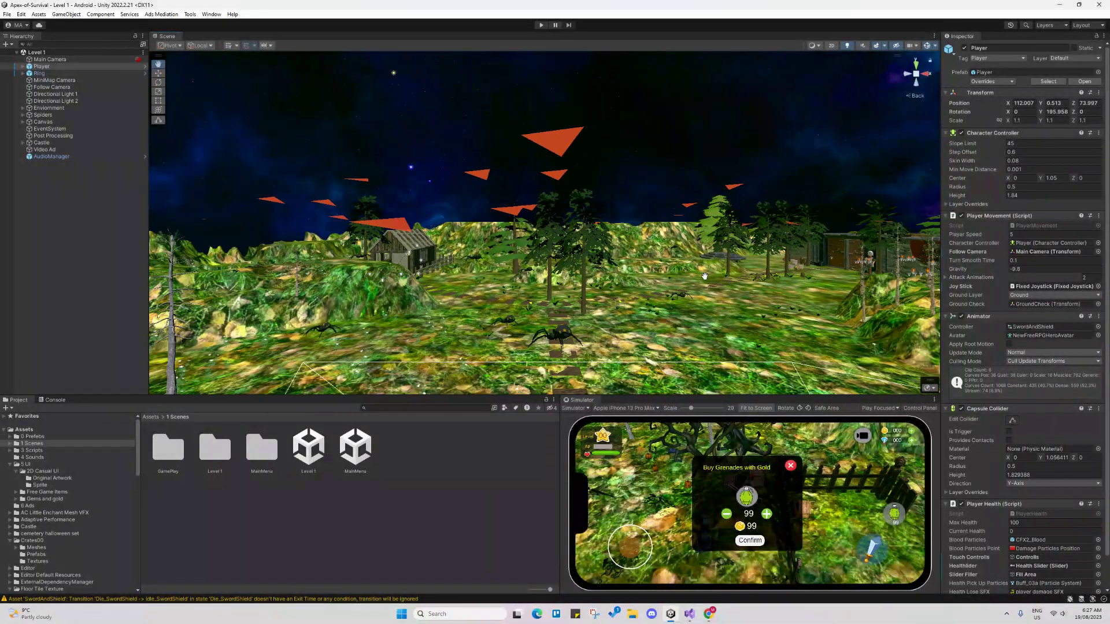
scroll(582, 259, "down", 5)
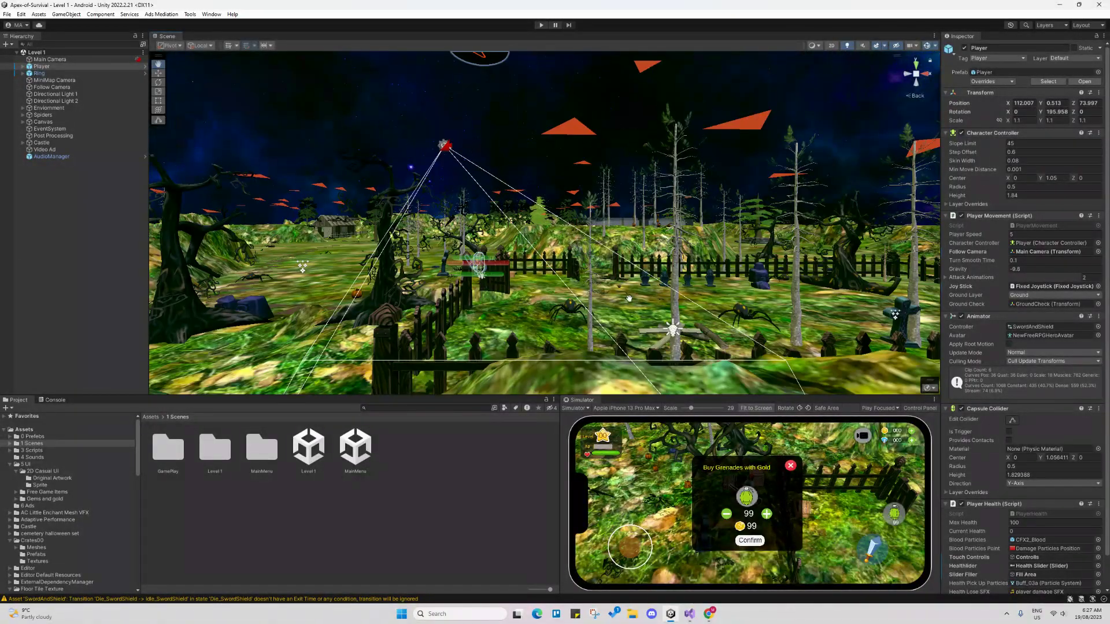
Examine the whole Level 1 terrain from the back and top views, and the fenced graveyard around the player up close
scroll(592, 256, "up", 3)
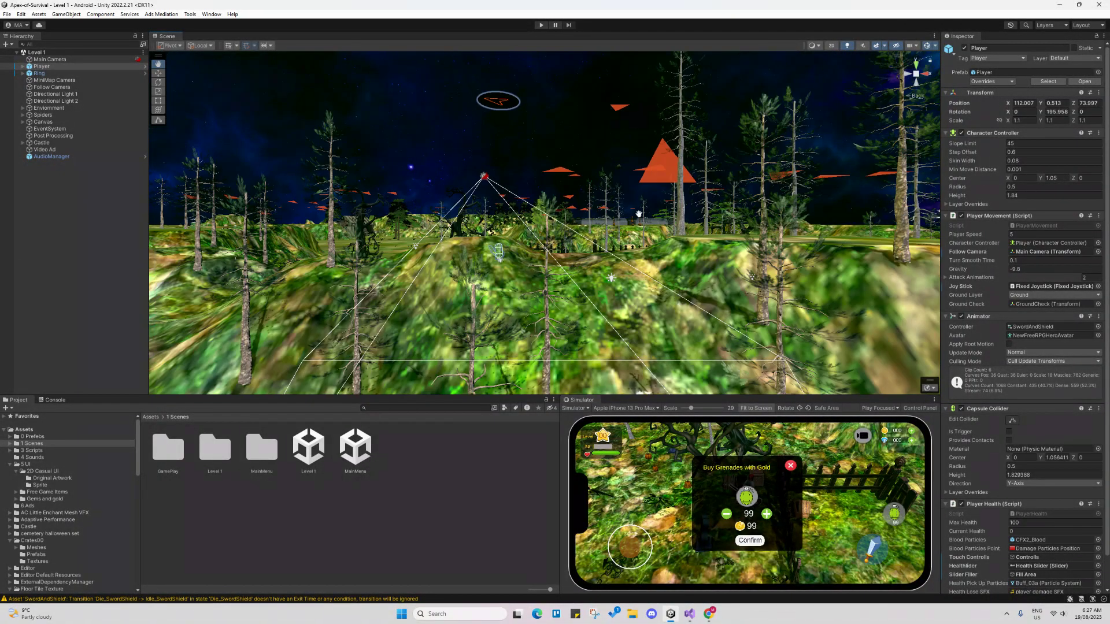
scroll(639, 214, "down", 5)
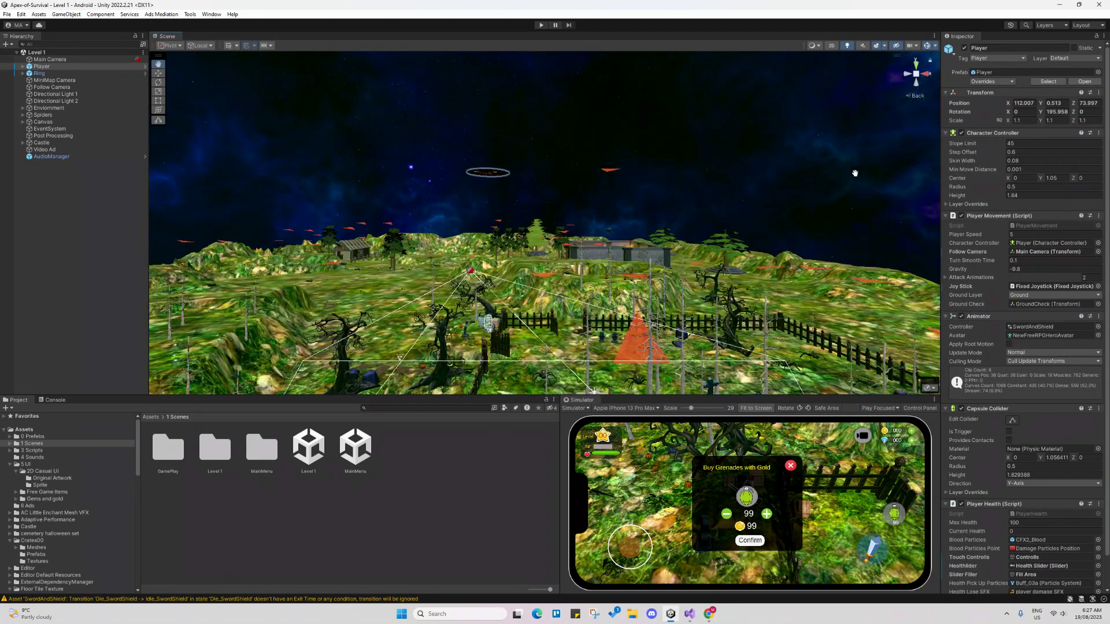
left_click(917, 67)
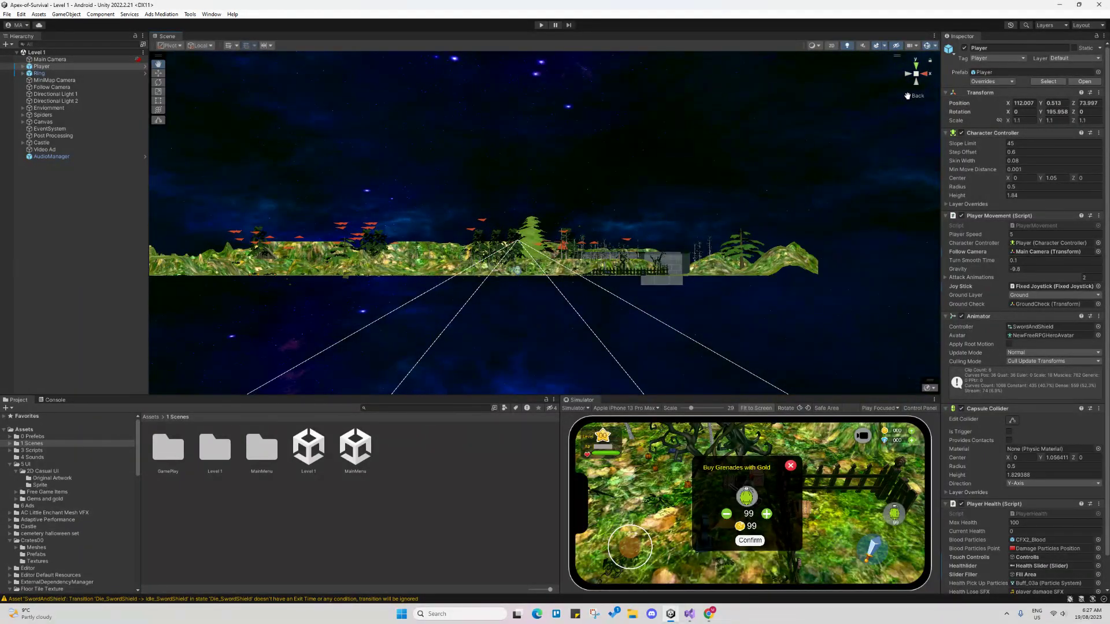
left_click(916, 65)
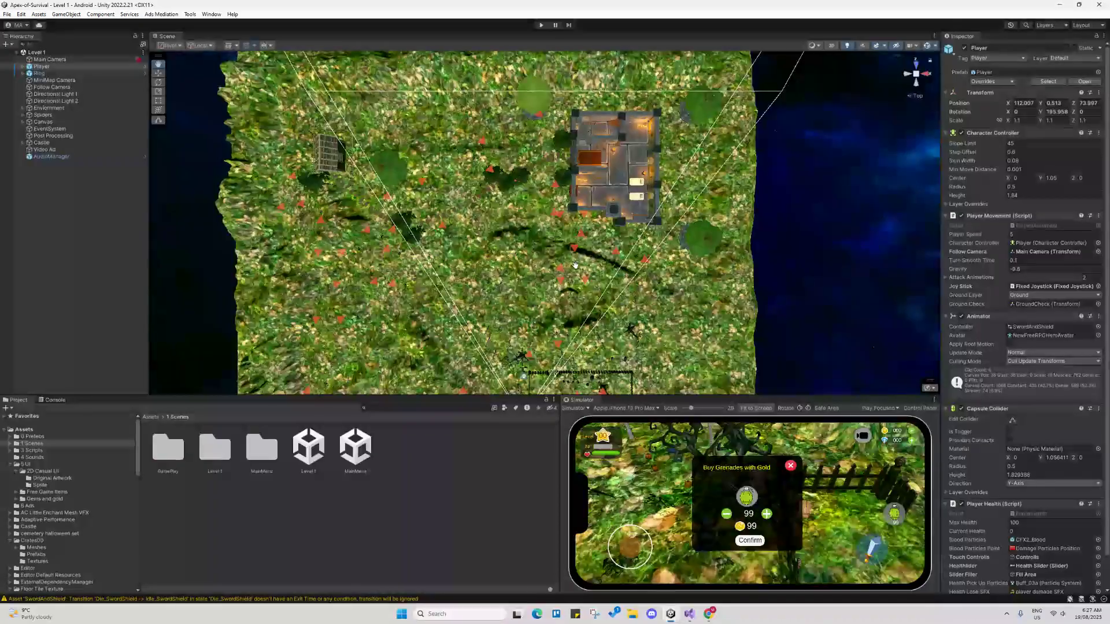
scroll(575, 265, "down", 2)
left_click_drag(575, 265, 581, 173)
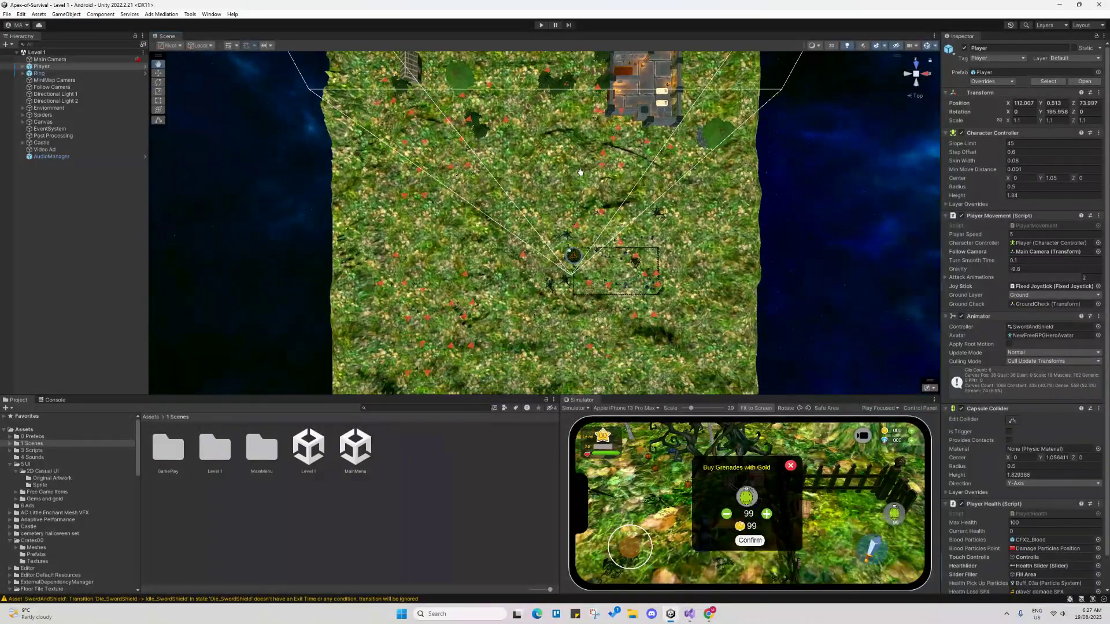
scroll(580, 172, "down", 1)
scroll(568, 217, "up", 3)
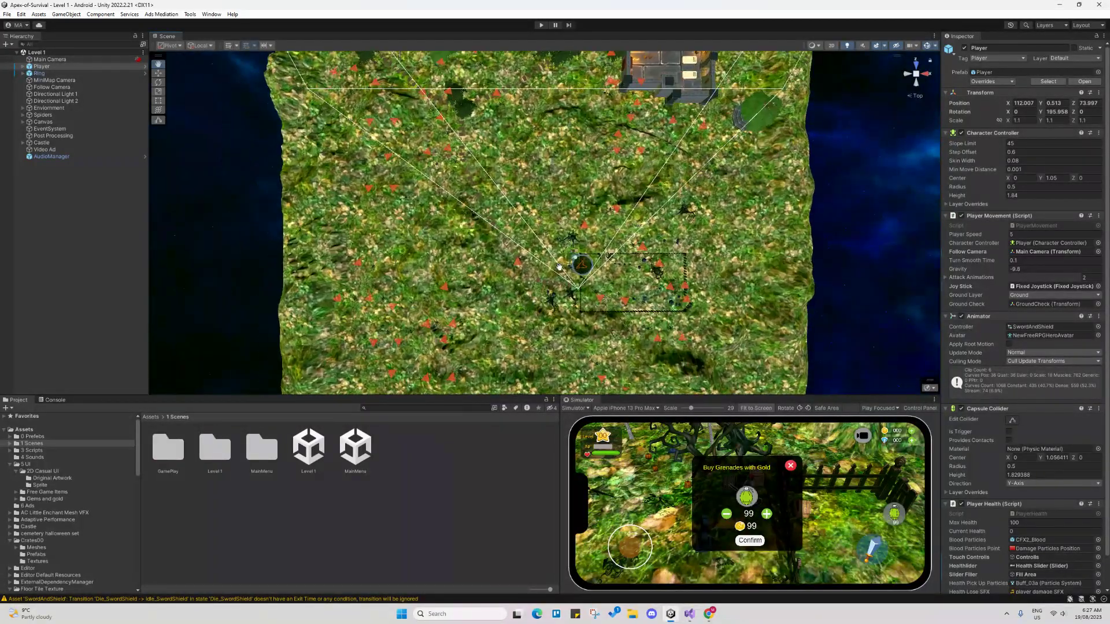
left_click(917, 83)
scroll(591, 322, "up", 3)
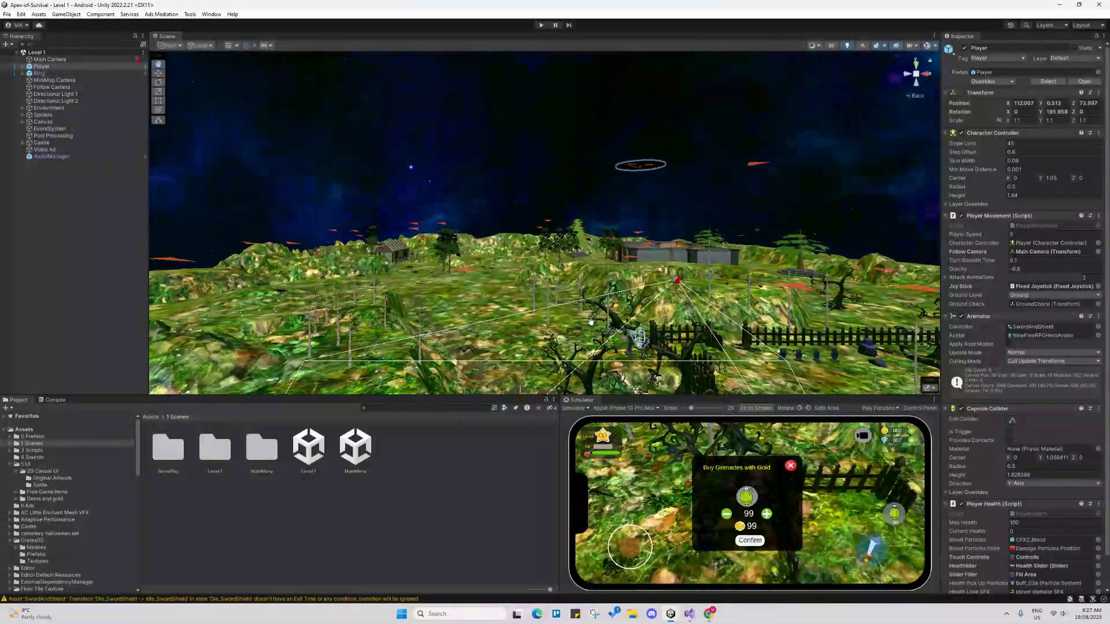
scroll(591, 322, "up", 8)
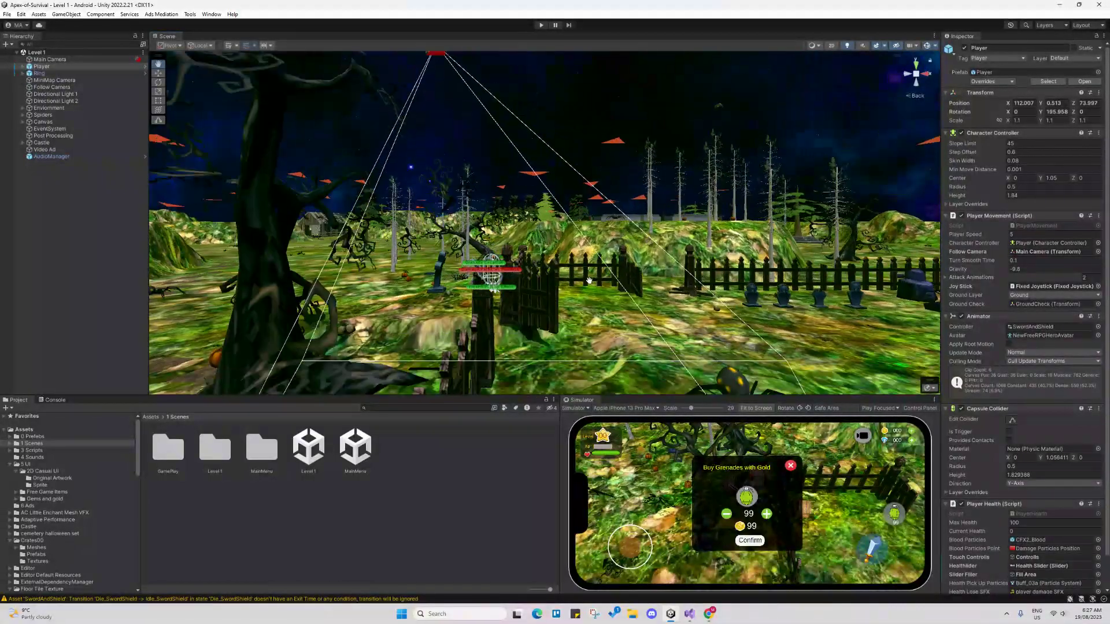
scroll(589, 280, "up", 2)
Clear the Player selection and open the Build Settings to review the scenes in build and the Android options
left_click(454, 455)
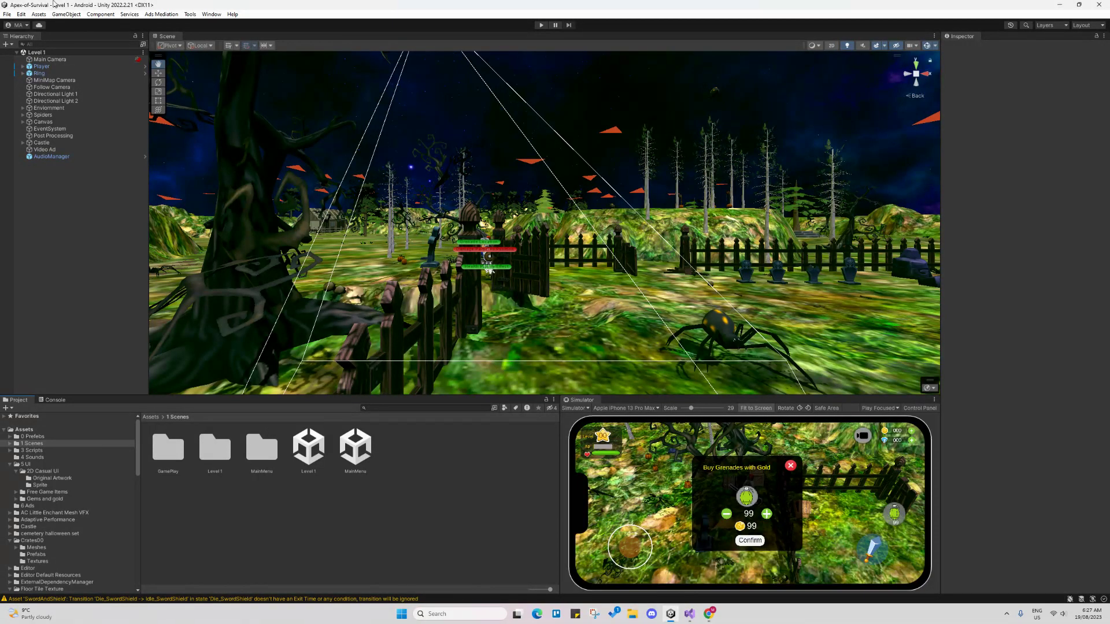
left_click(7, 14)
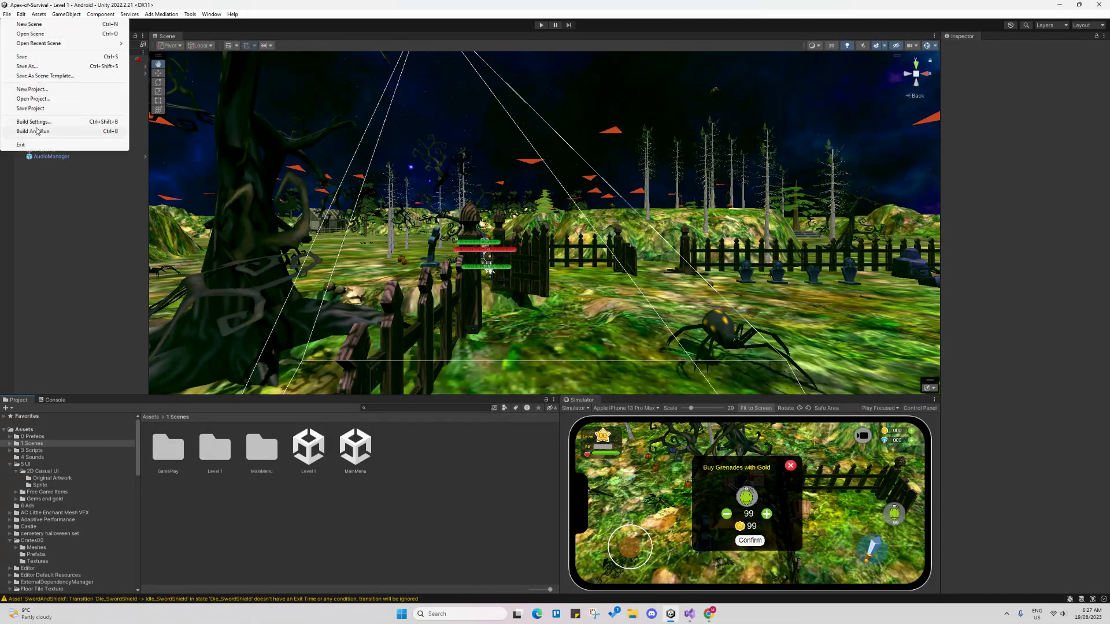
left_click(37, 123)
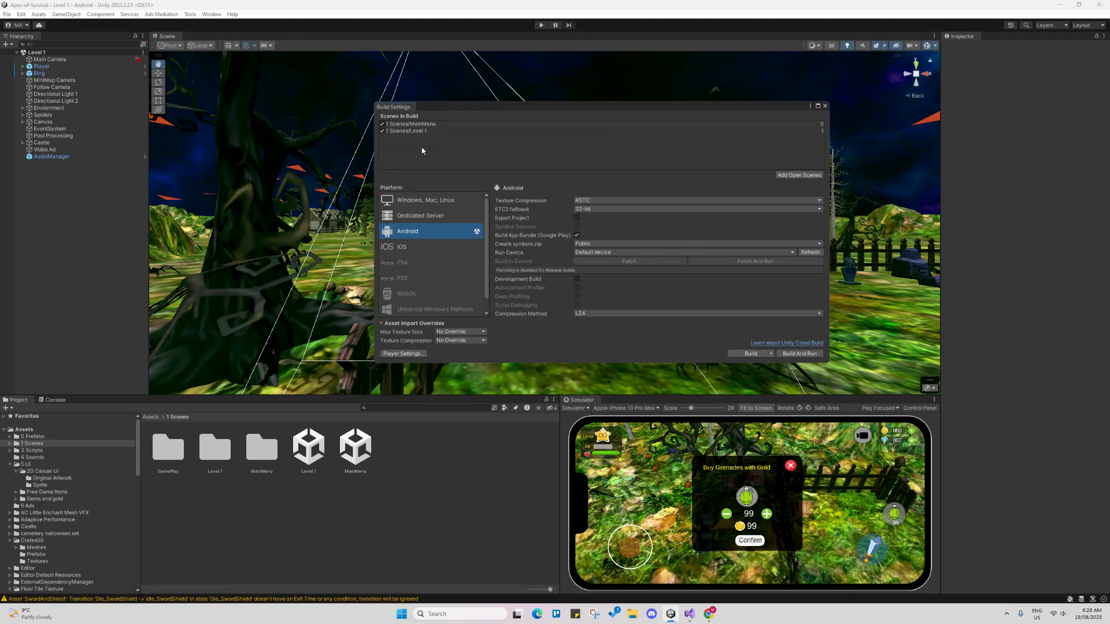
scroll(334, 179, "up", 5)
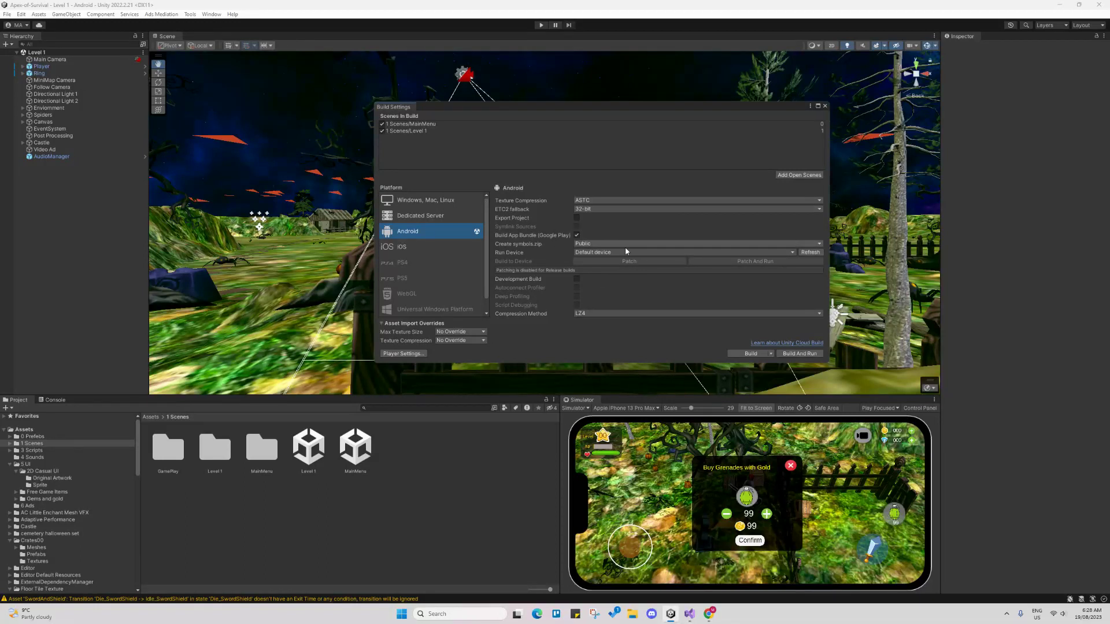
Start an Android build and check the Google Play Release (1.0) folder inside Android Builds
left_click(770, 353)
left_click(742, 364)
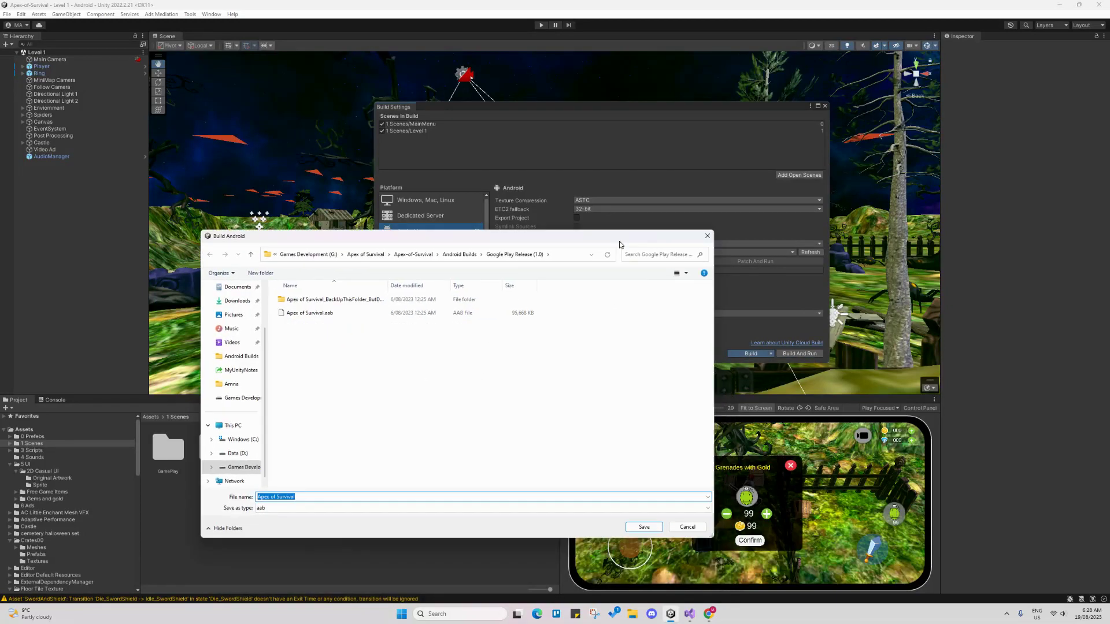
left_click(479, 211)
double_click(302, 298)
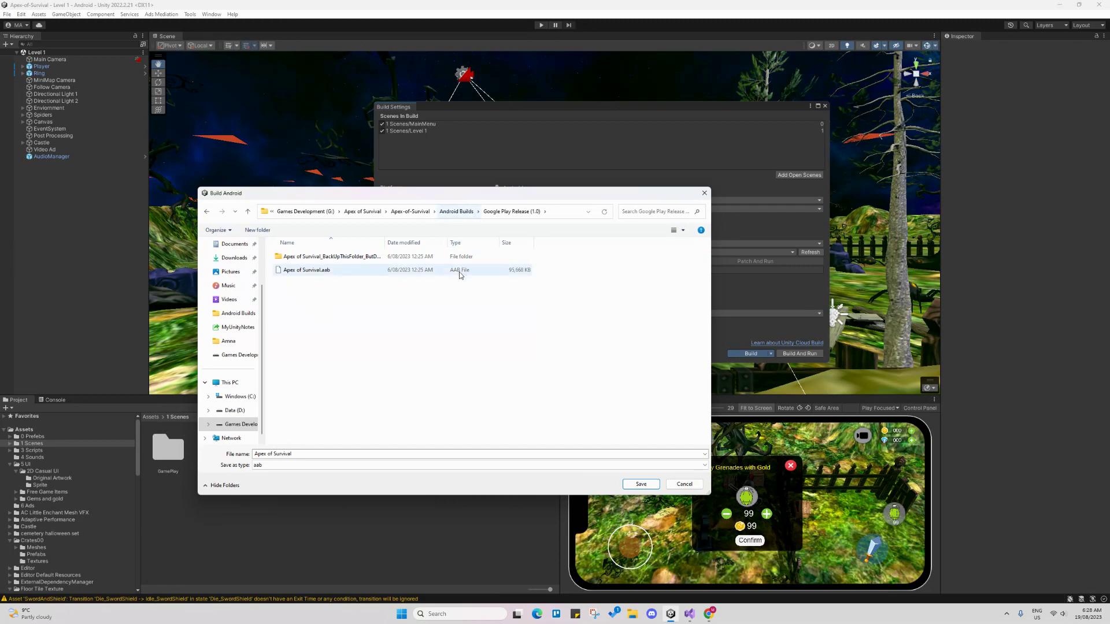
Create a new folder named 4 in Android Builds and open it
left_click(466, 212)
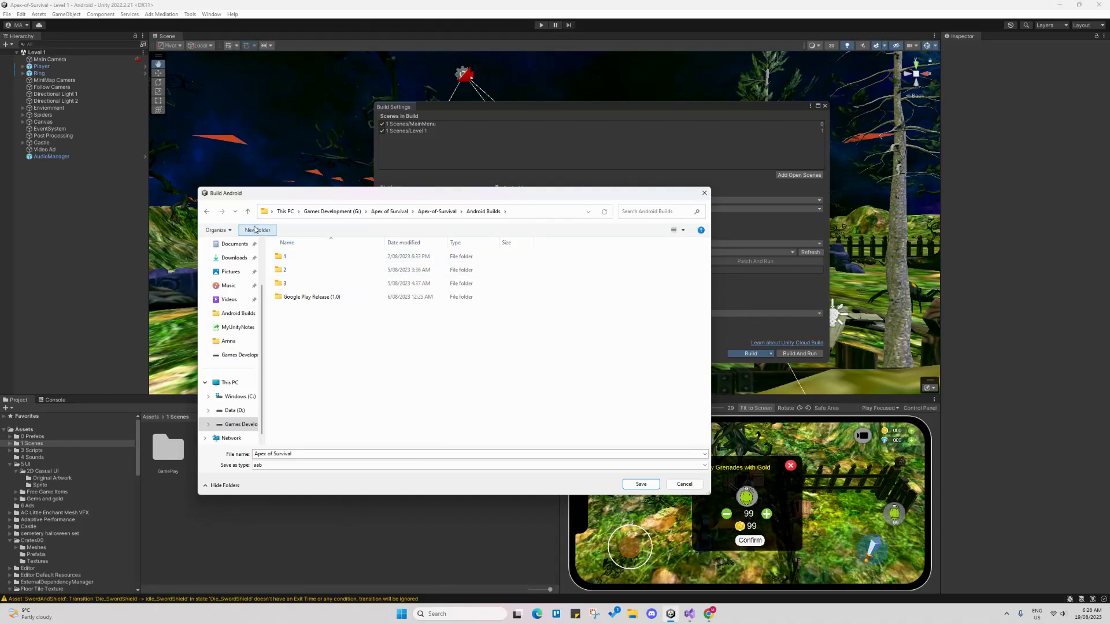
key("ctrl+shift+n")
type("4")
key("Return")
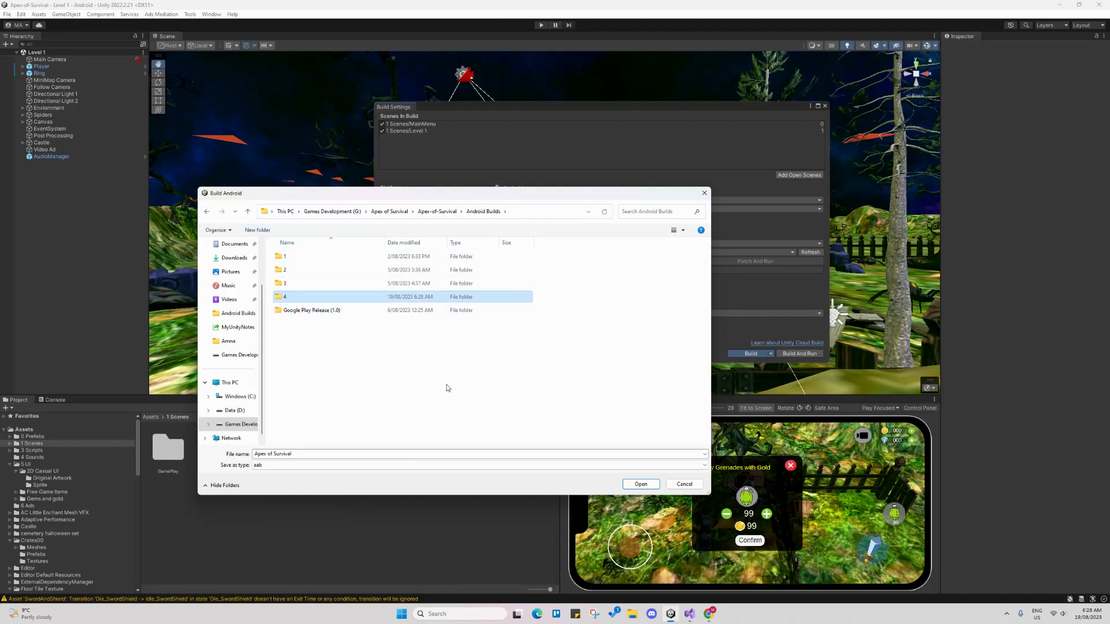
double_click(294, 295)
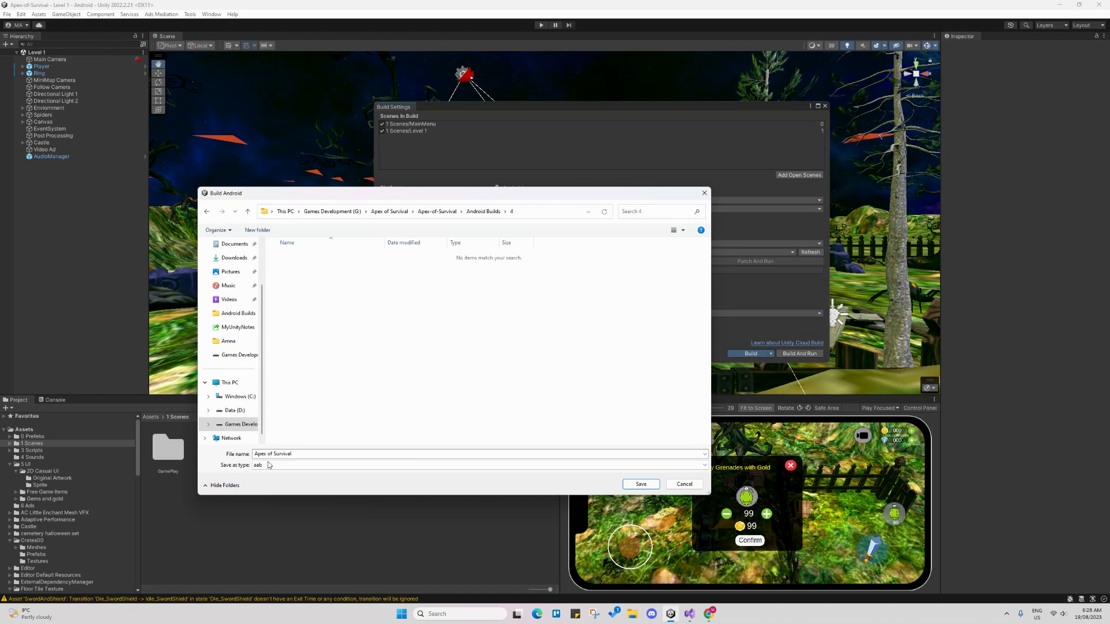
Check the file types offered for saving the build and cancel the save
left_click(272, 467)
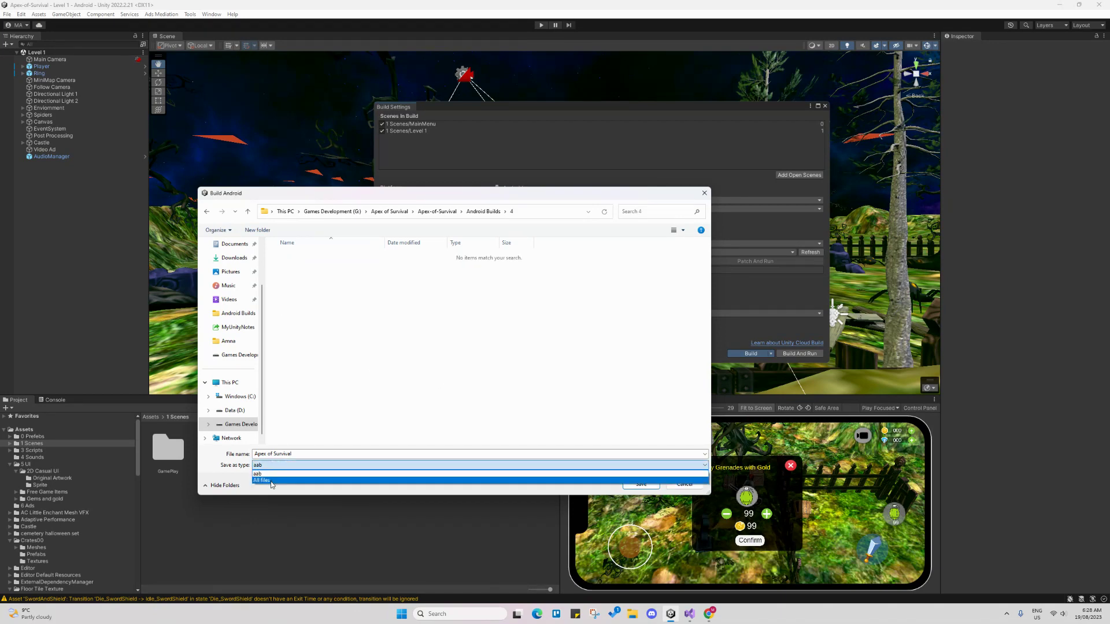
left_click(275, 484)
left_click_drag(276, 193, 215, 296)
left_click(626, 587)
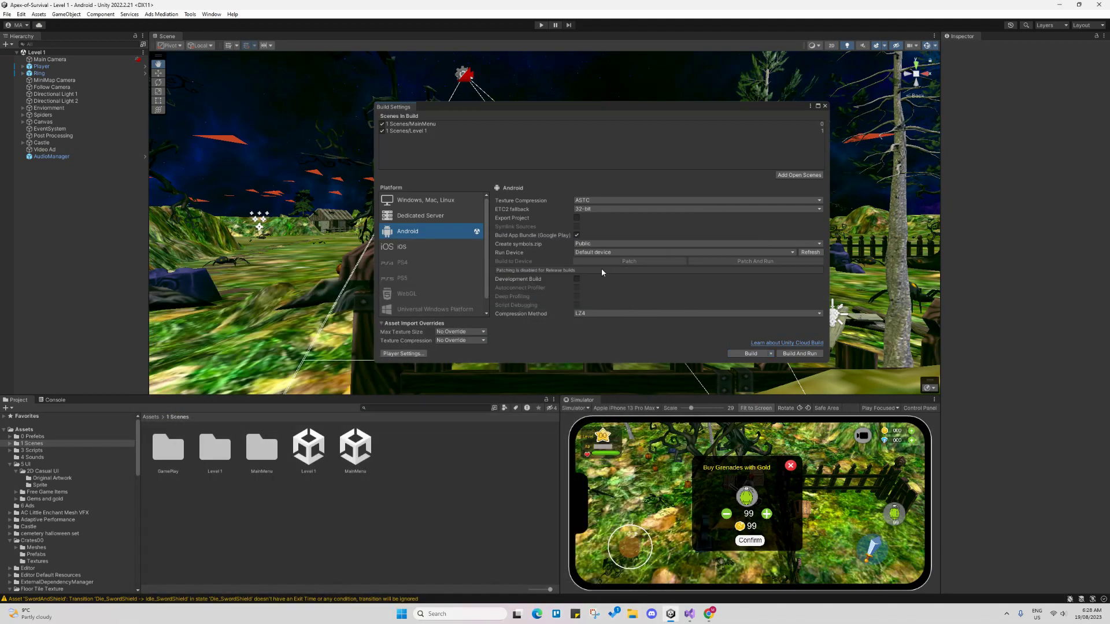
Turn off Build App Bundle (Google Play) and try to build the APK as "Apex Of Survival" in folder 4 of Android Builds
left_click(576, 236)
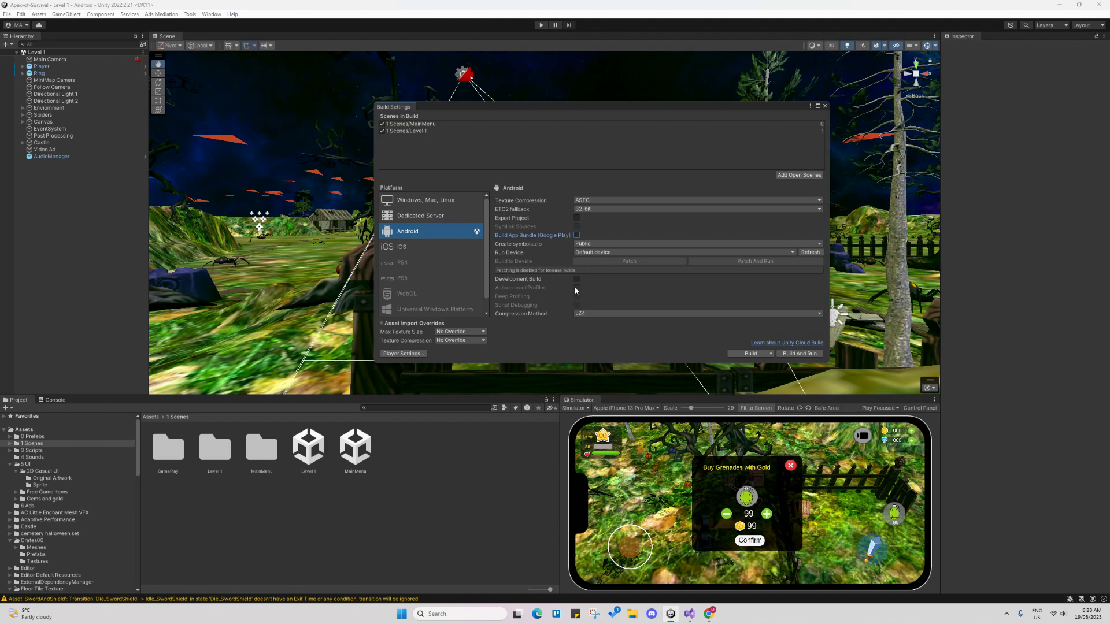
left_click(751, 353)
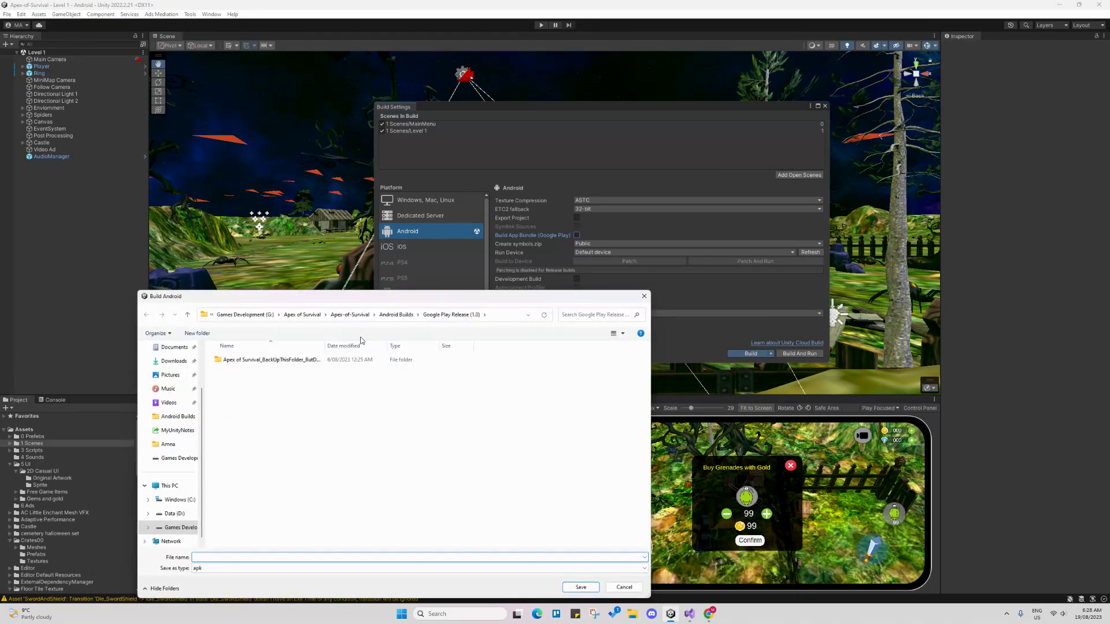
left_click(396, 314)
double_click(225, 399)
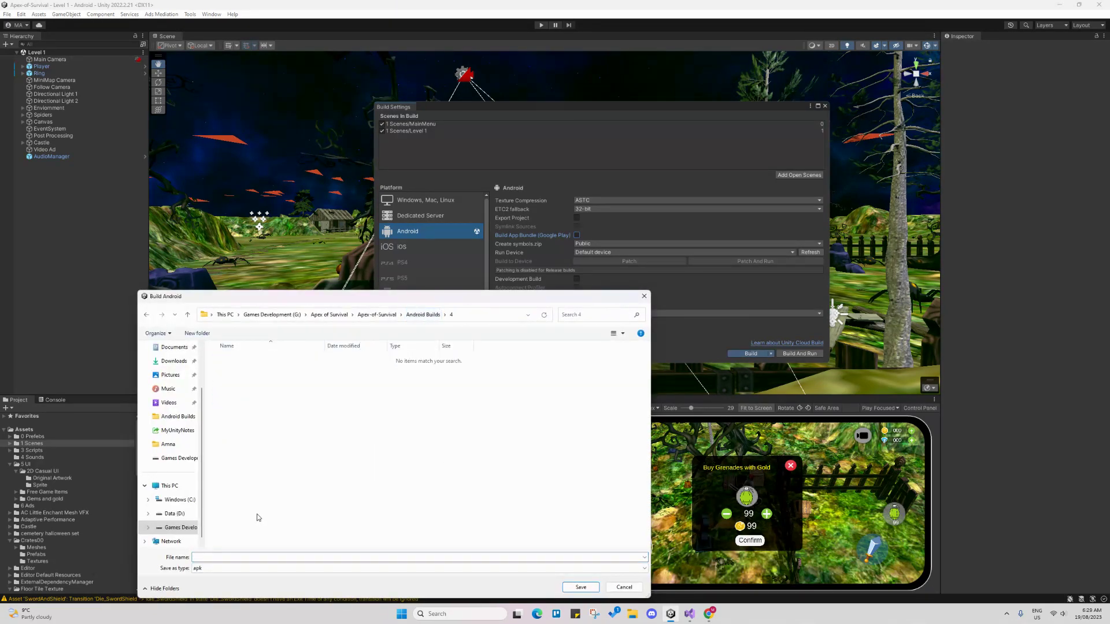
left_click(225, 558)
type("Apex Of Sur")
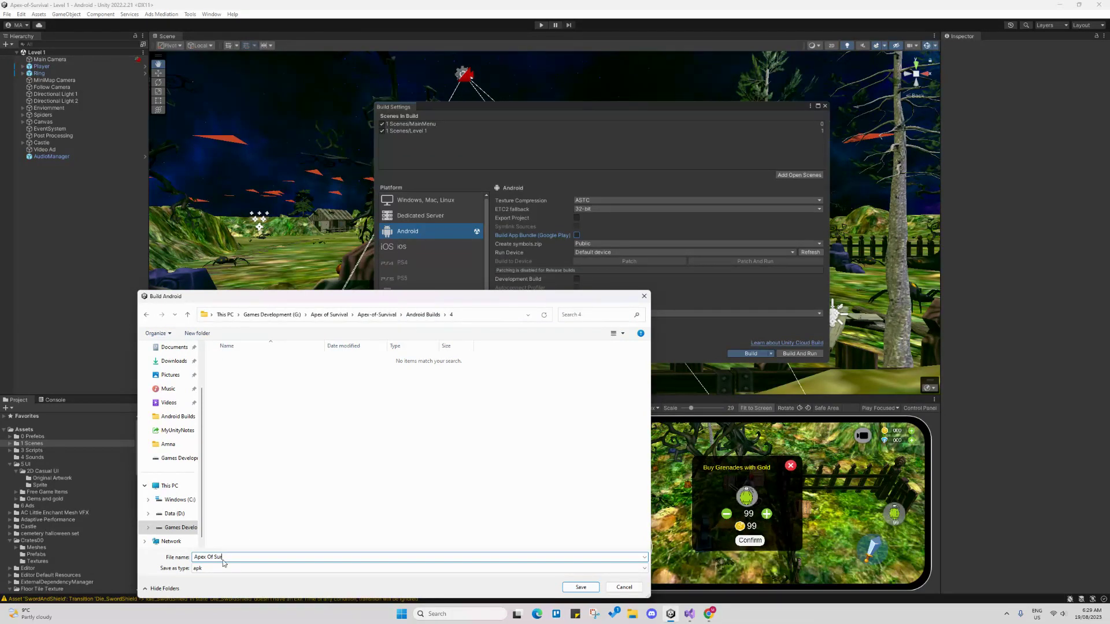
type("vival")
left_click(580, 588)
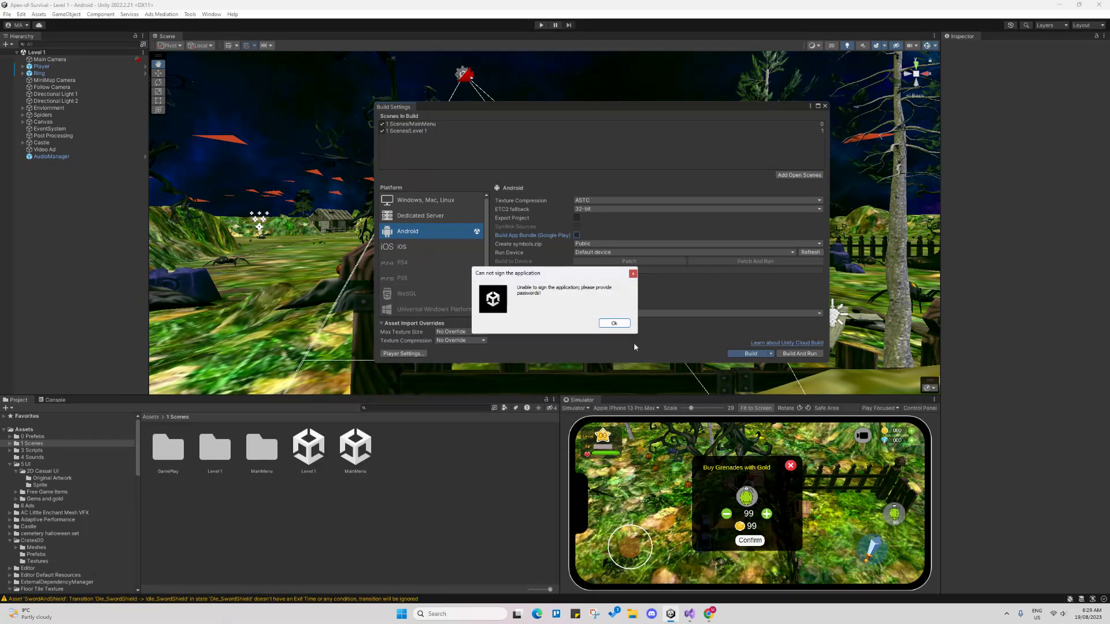
left_click(613, 323)
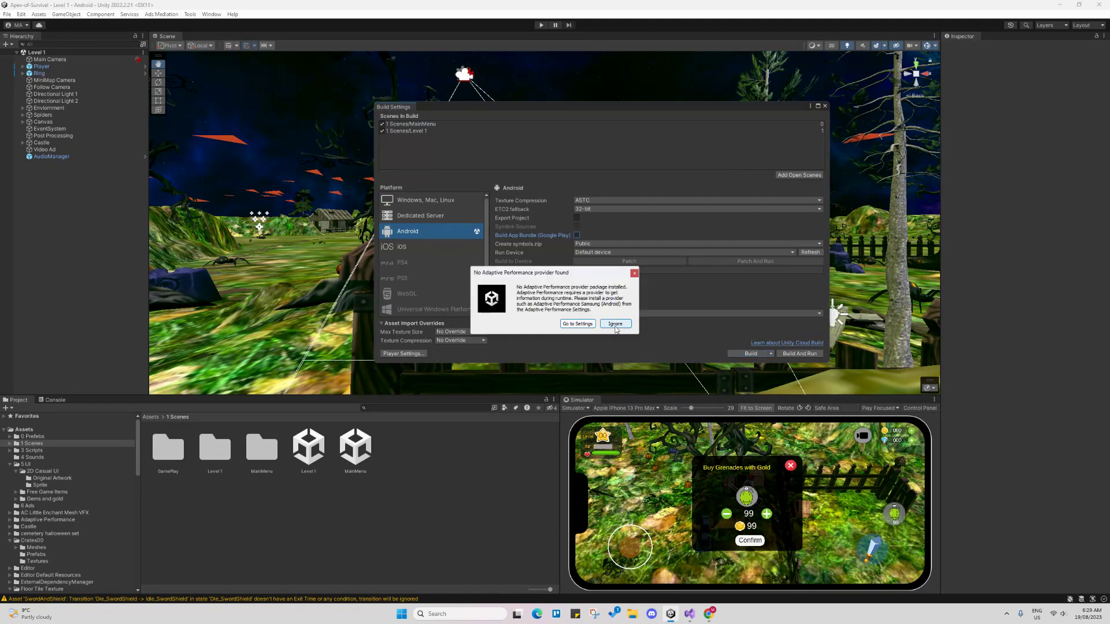